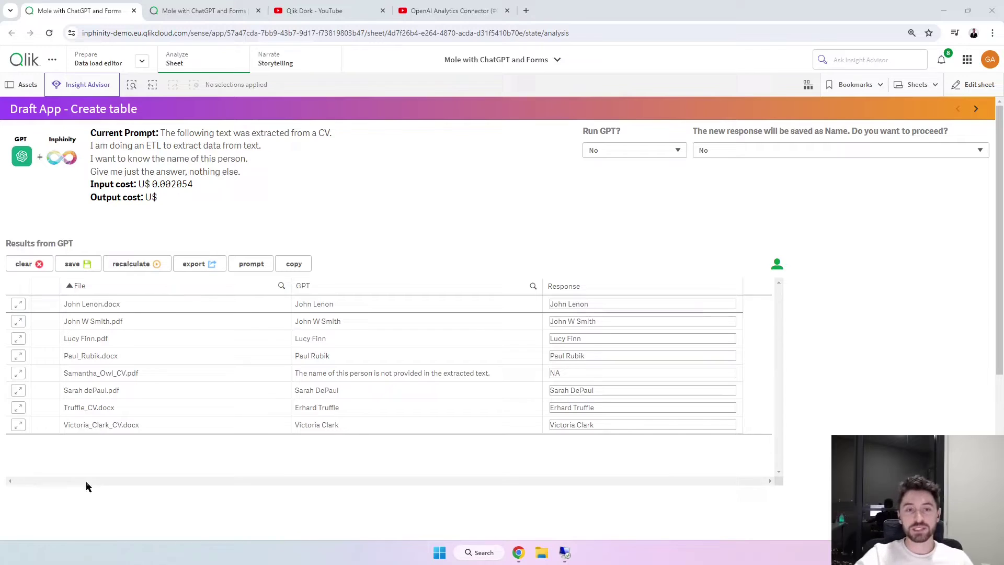
Browse the Qlik Dork playlists and OpenAI Analytics Connector video, then return to the Qlik app.
{"action": "left_click", "coordinate": [346, 14]}
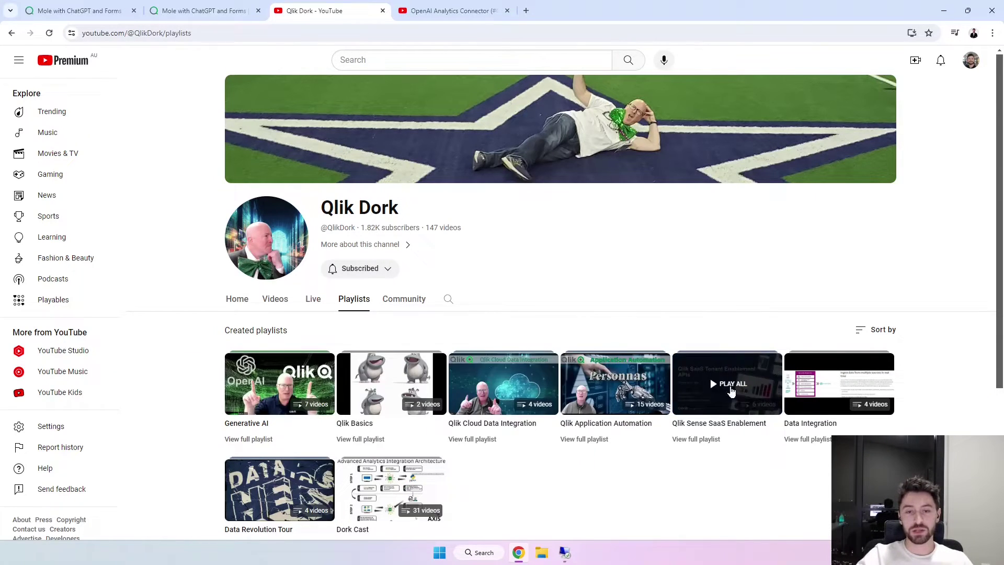
{"action": "mouse_move", "coordinate": [280, 384]}
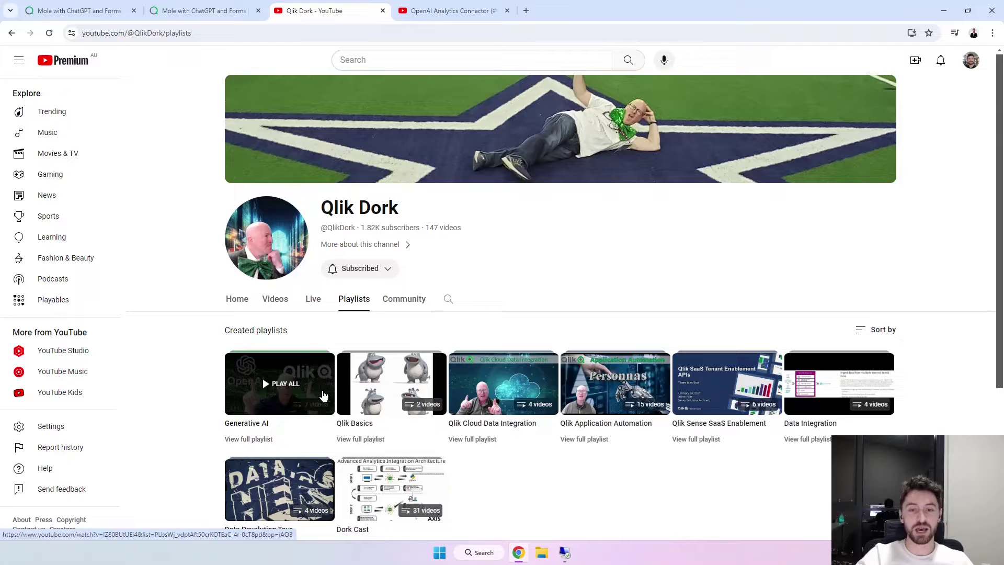
{"action": "left_click", "coordinate": [460, 8]}
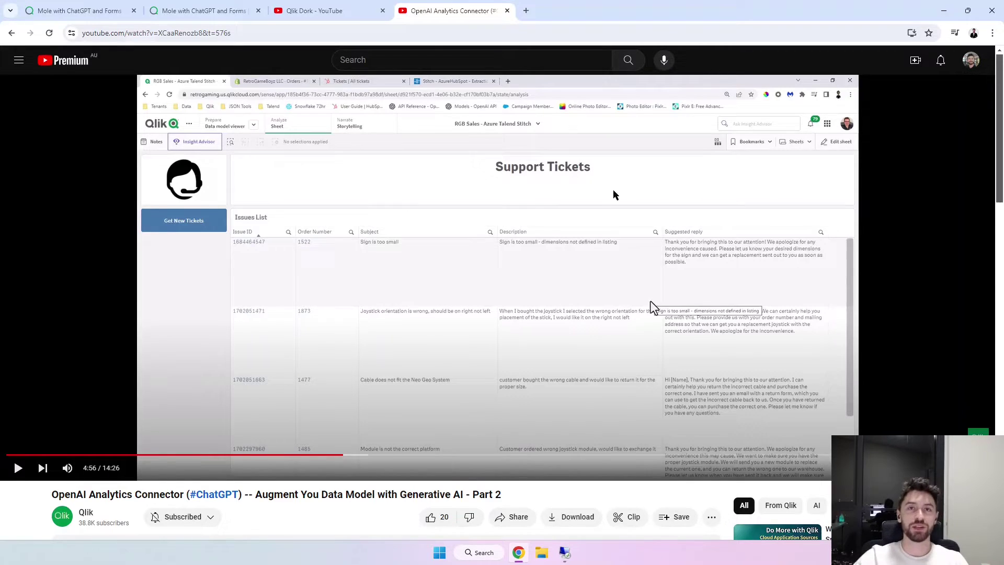
{"action": "key", "text": "ctrl+1"}
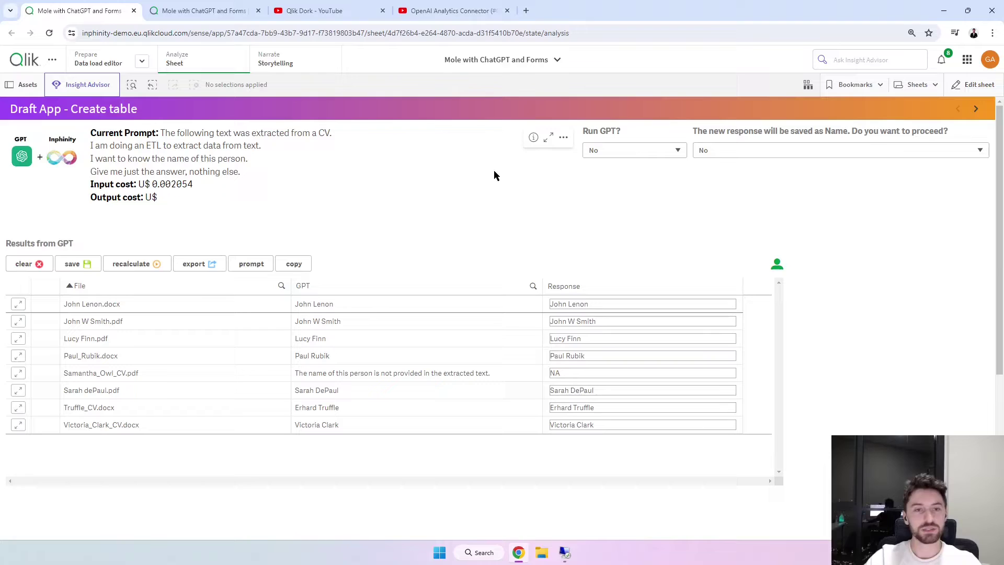
{"action": "mouse_move", "coordinate": [349, 177]}
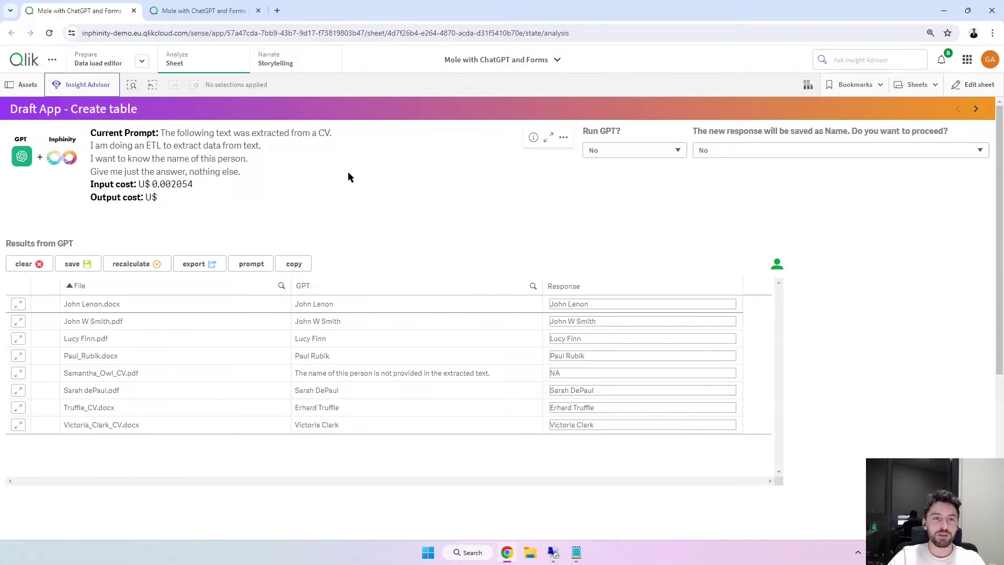
{"action": "left_click", "coordinate": [576, 553]}
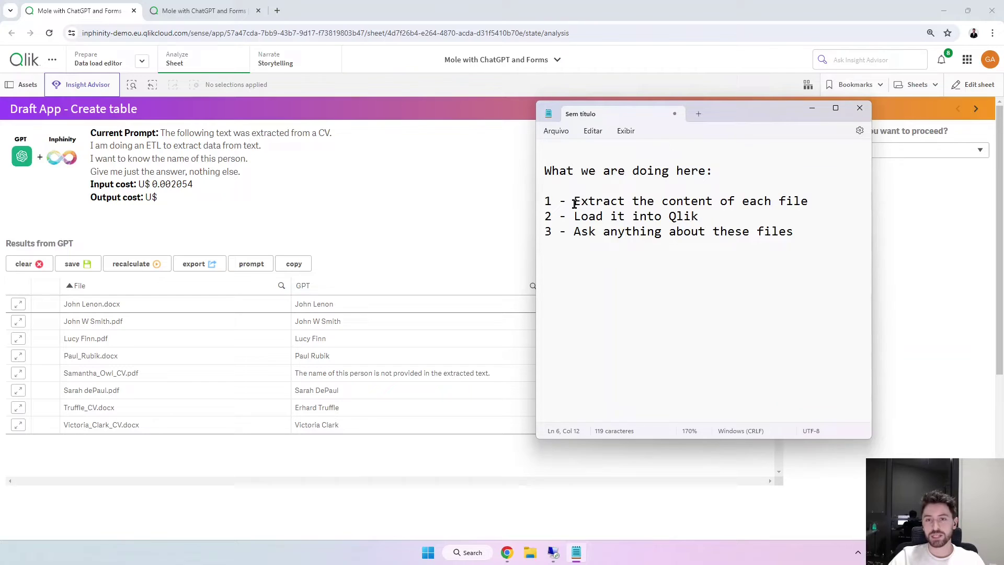
{"action": "left_click_drag", "start_coordinate": [576, 206], "coordinate": [810, 201]}
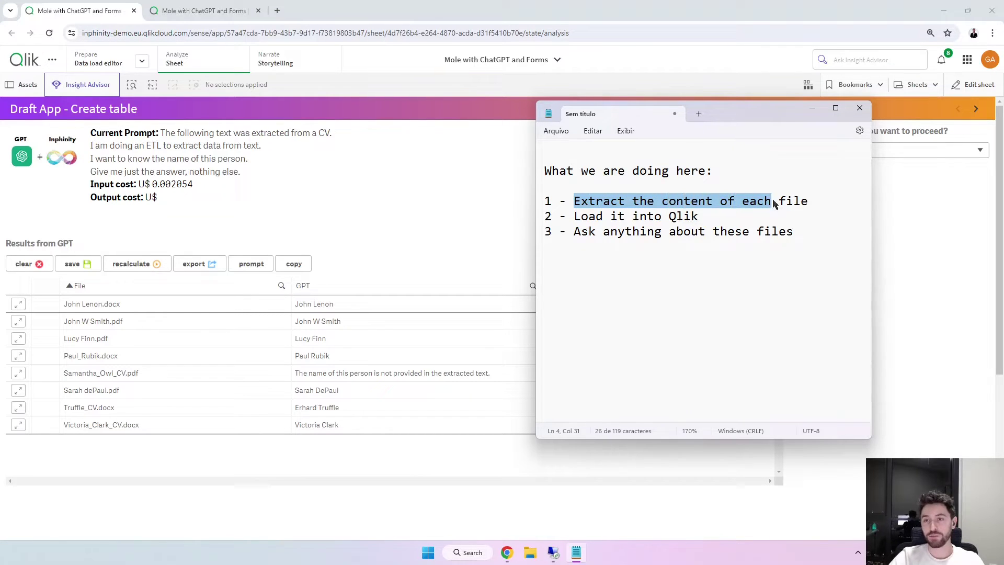
{"action": "left_click", "coordinate": [361, 211]}
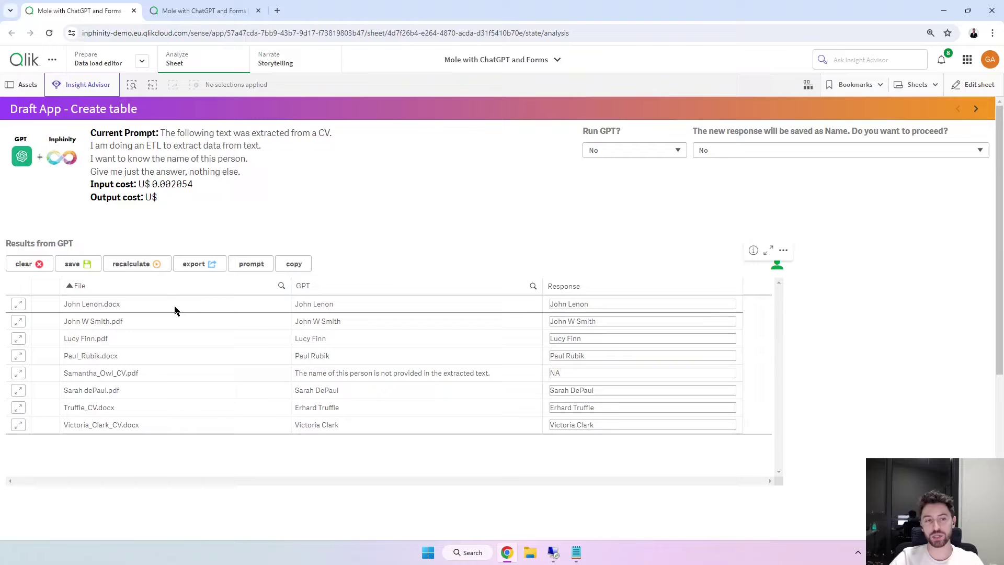
{"action": "left_click", "coordinate": [576, 553]}
{"action": "mouse_move", "coordinate": [717, 215]}
{"action": "left_mouse_down"}
{"action": "mouse_move", "coordinate": [571, 217]}
{"action": "mouse_move", "coordinate": [793, 236]}
{"action": "left_mouse_up"}
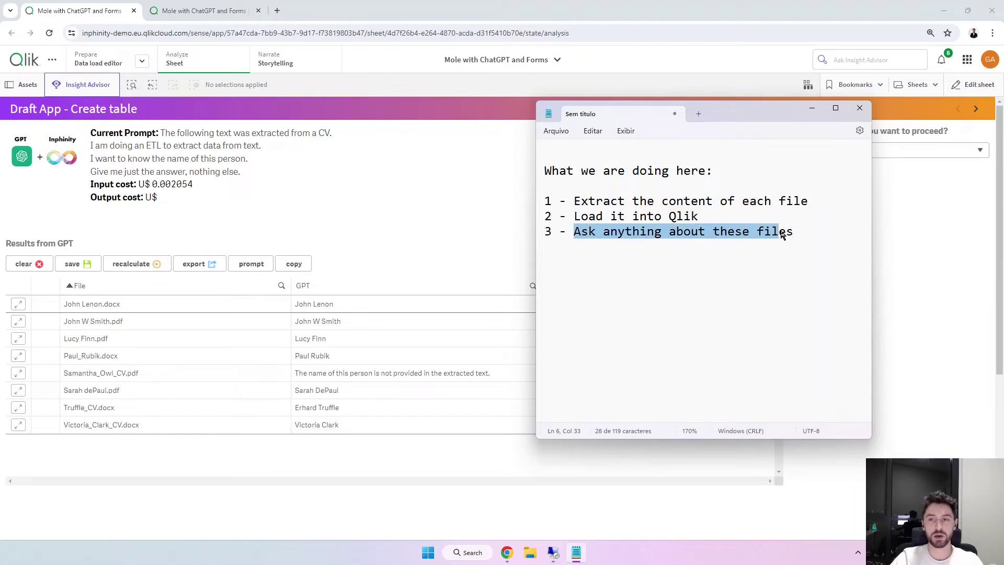
{"action": "left_click", "coordinate": [365, 216]}
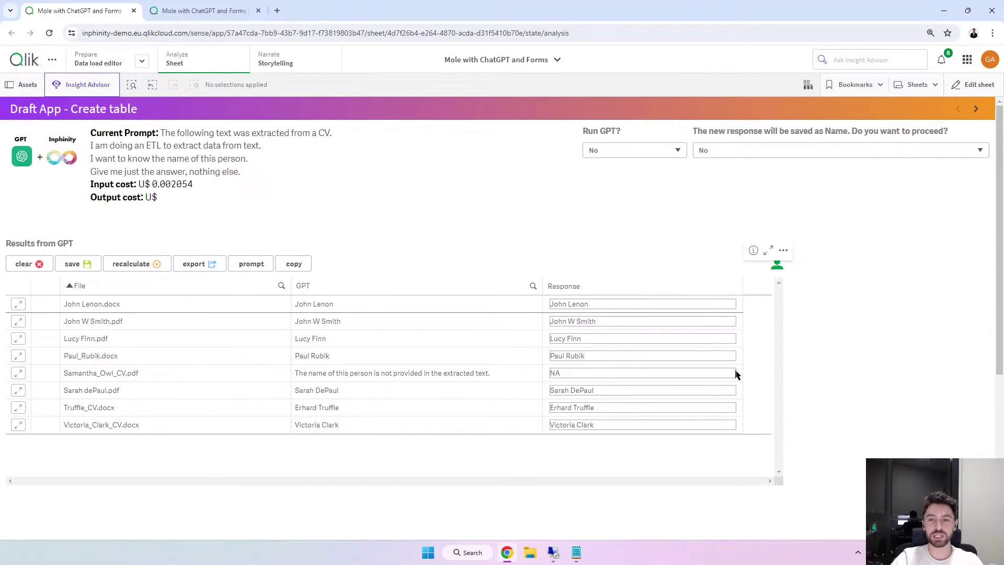
{"action": "left_click", "coordinate": [260, 267]}
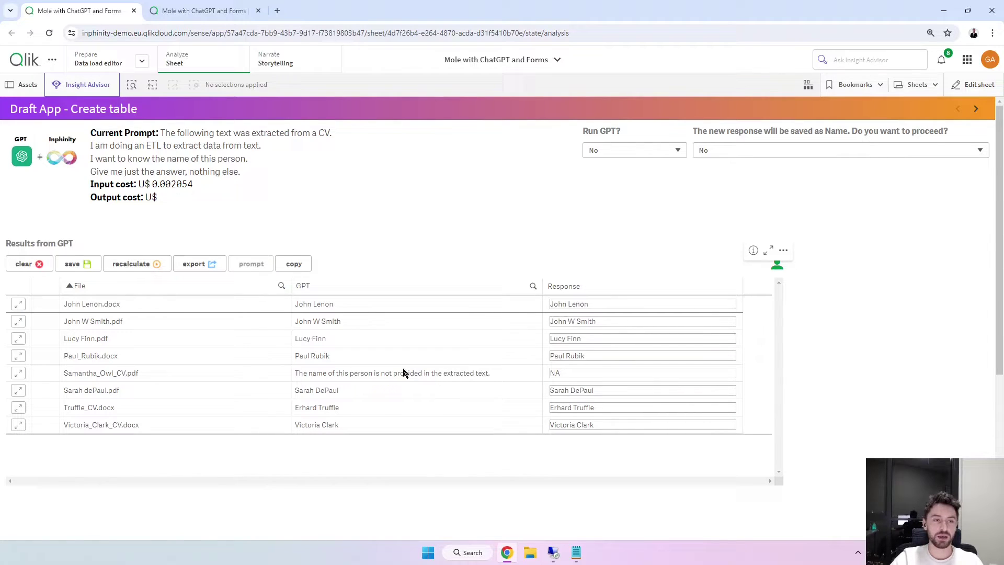
Rename the prompt's output field to 'Skills' and reword it to request the person's main skills.
{"action": "left_click", "coordinate": [252, 264]}
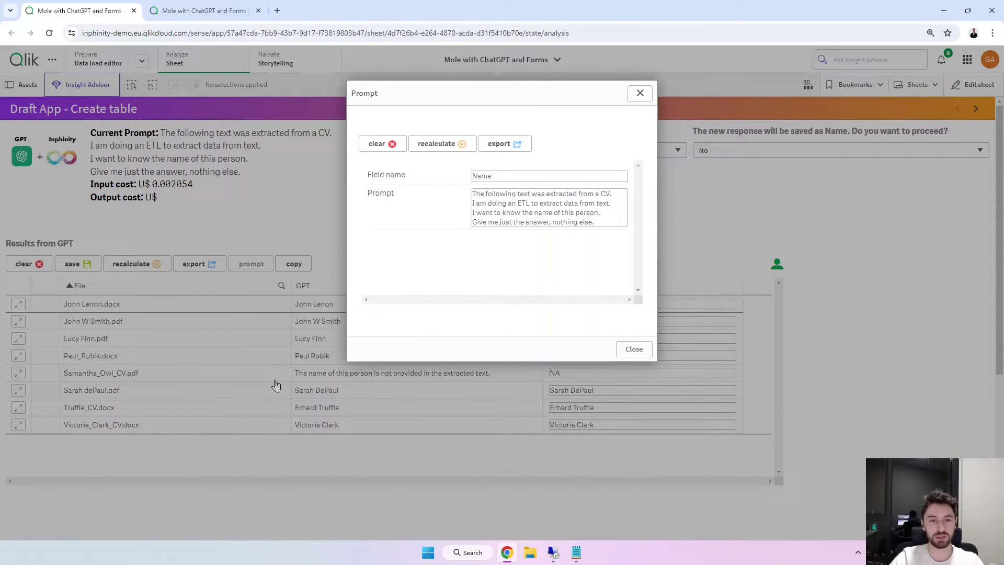
{"action": "left_click", "coordinate": [550, 208]}
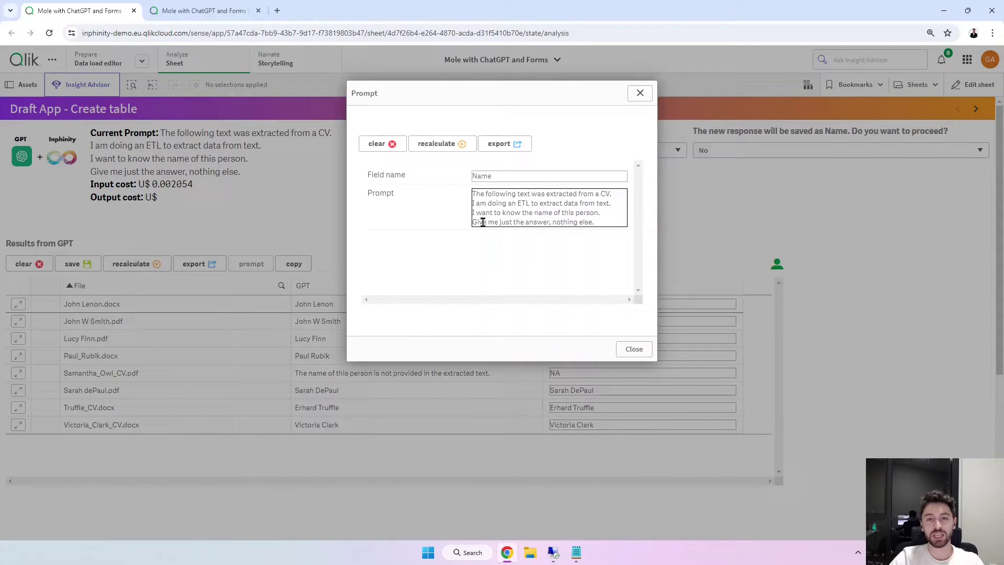
{"action": "left_click_drag", "start_coordinate": [482, 221], "coordinate": [600, 222]}
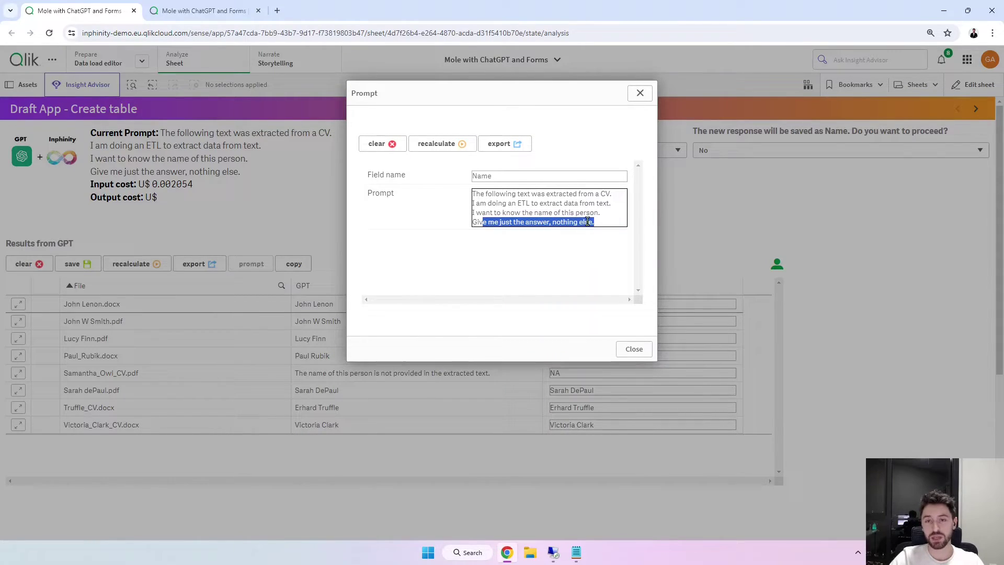
{"action": "left_click", "coordinate": [563, 216]}
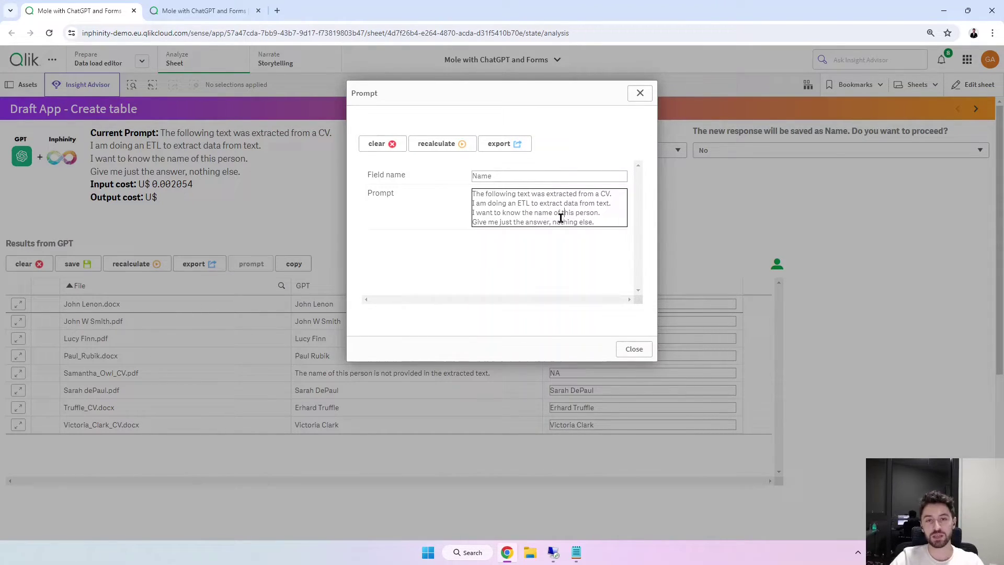
{"action": "double_click", "coordinate": [487, 176]}
{"action": "type", "text": "Sk"}
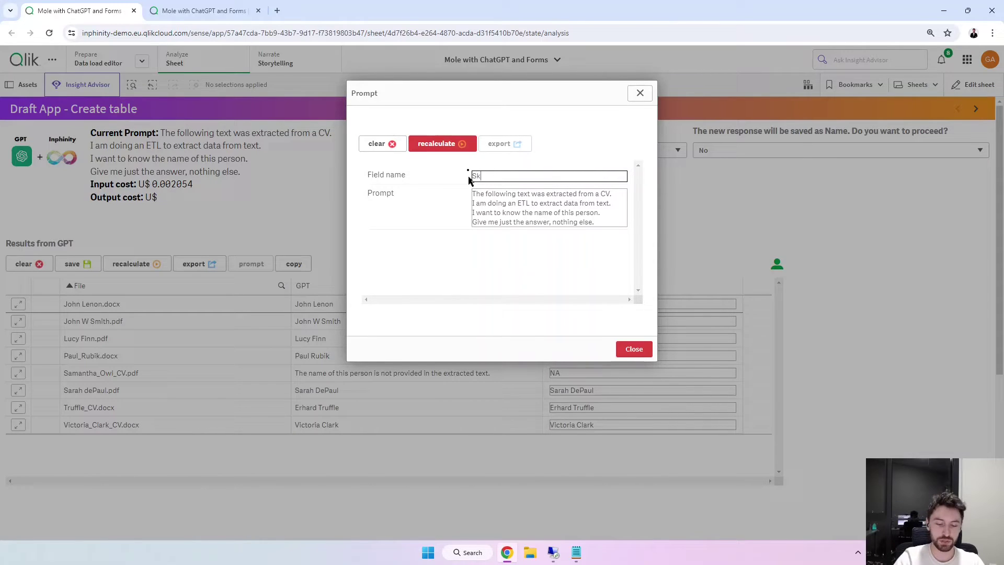
{"action": "type", "text": "s"}
{"action": "key", "text": "Tab"}
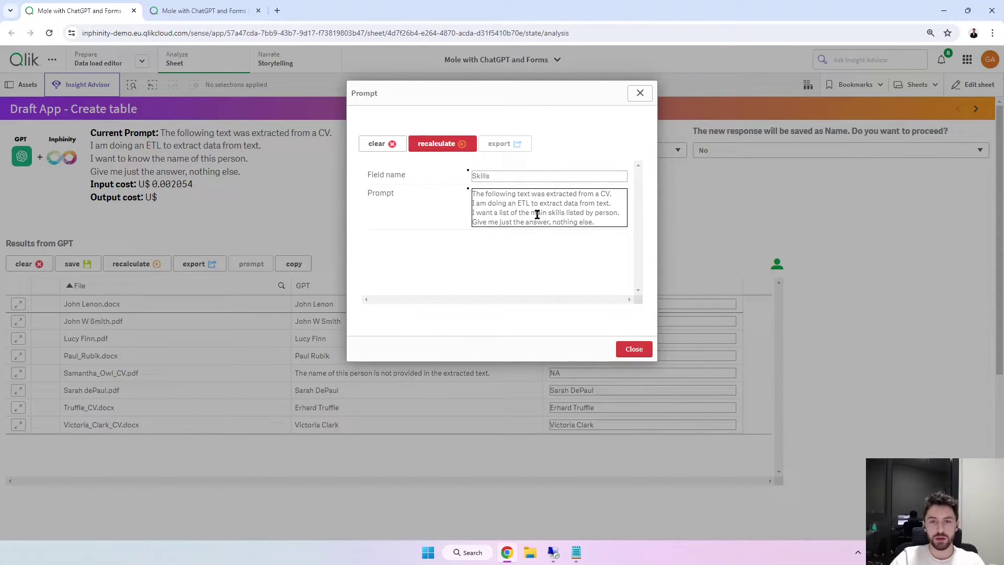
{"action": "left_click", "coordinate": [511, 213]}
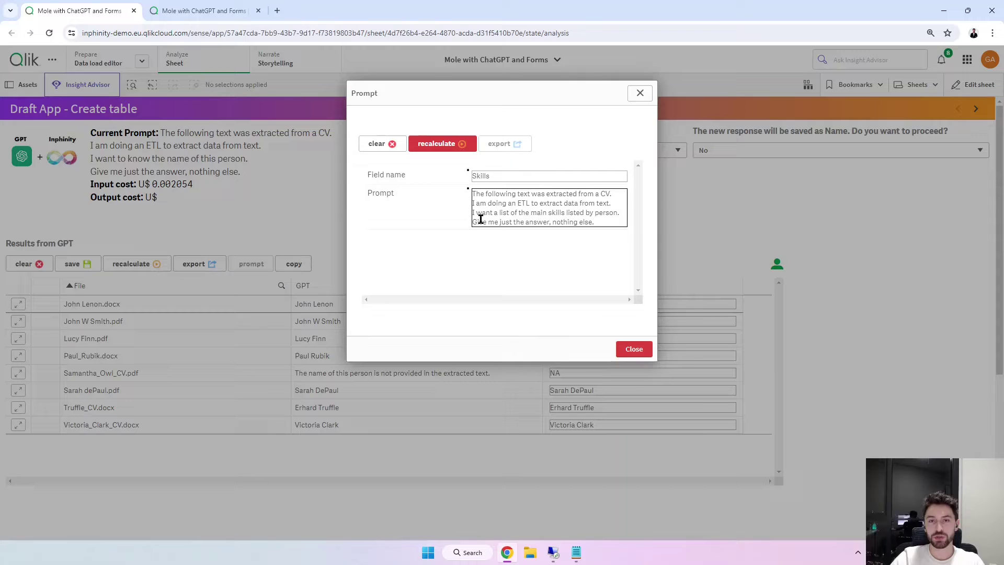
{"action": "left_click_drag", "start_coordinate": [494, 215], "coordinate": [584, 214]}
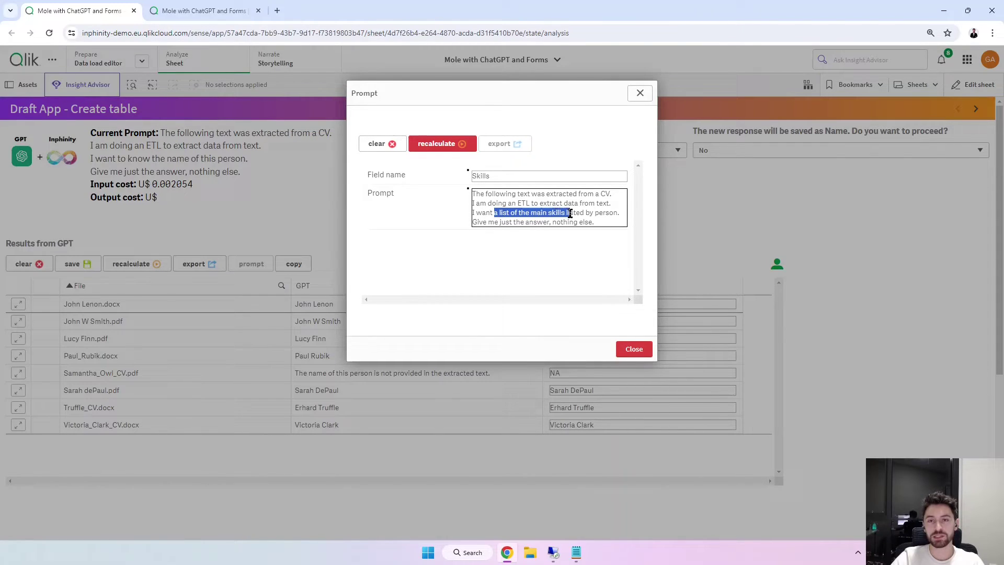
{"action": "left_click", "coordinate": [595, 215]}
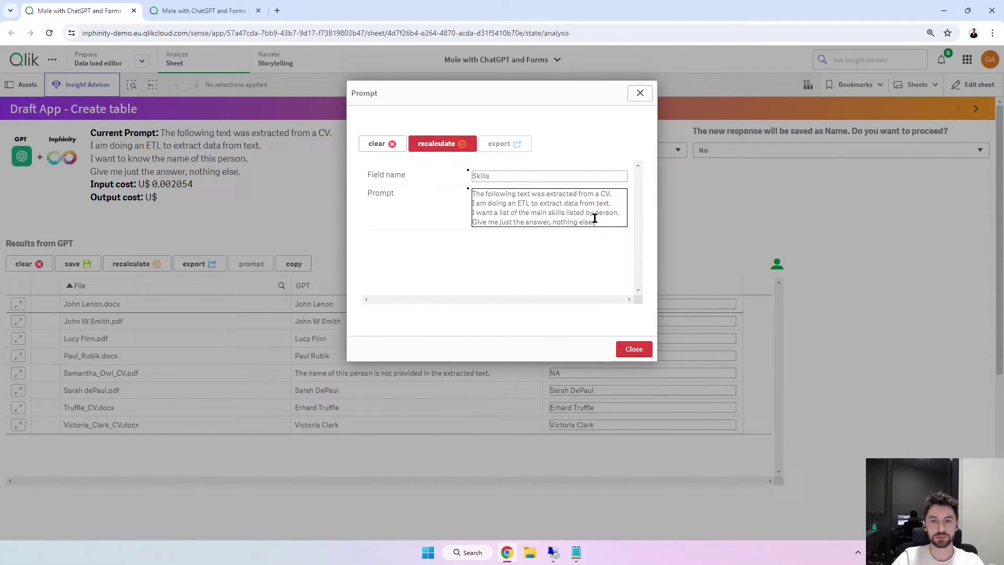
{"action": "type", "text": "the"}
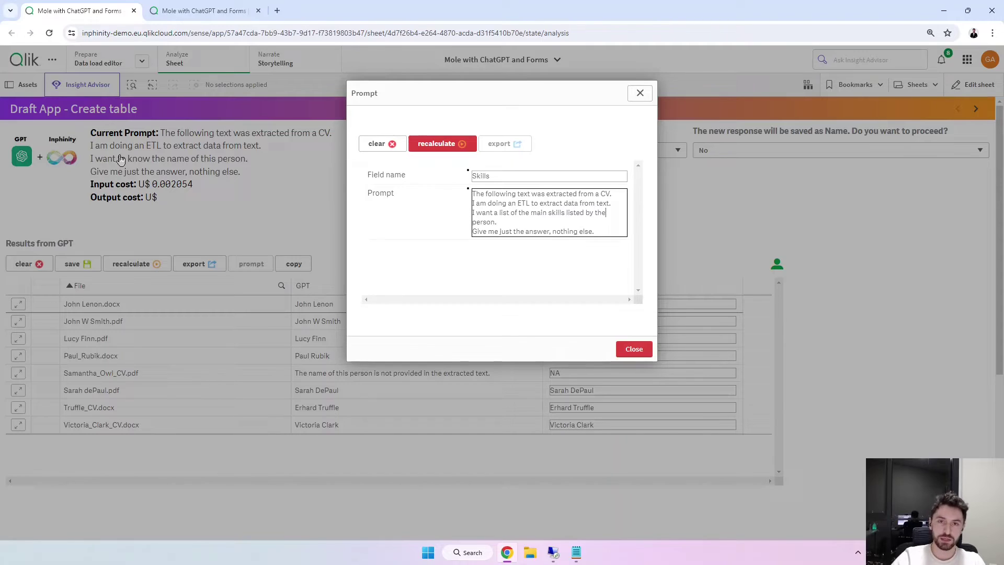
{"action": "left_click", "coordinate": [635, 348]}
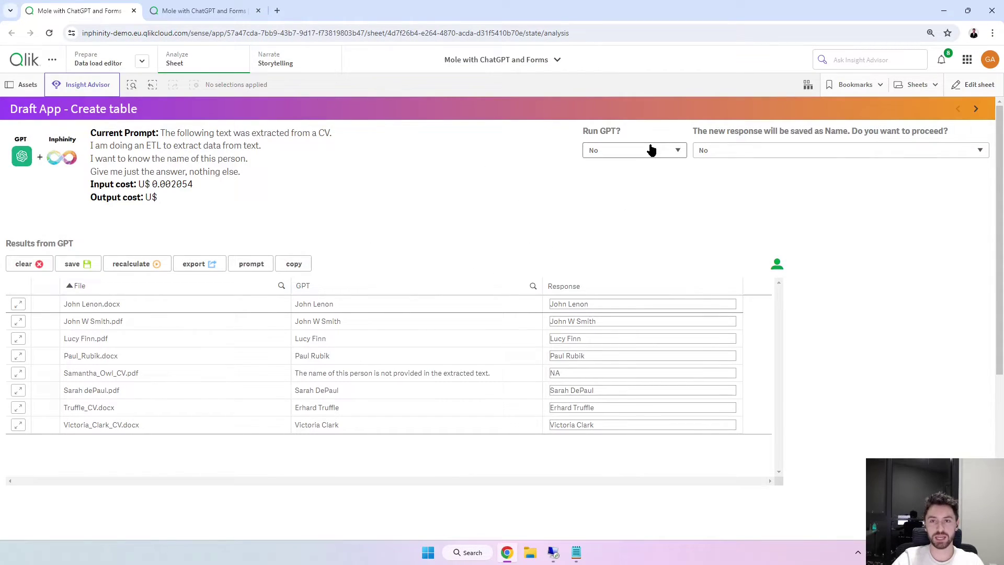
Set Run GPT? to Yes and recalculate so GPT lists each CV's main skills.
{"action": "left_click", "coordinate": [650, 150]}
{"action": "left_click", "coordinate": [643, 173]}
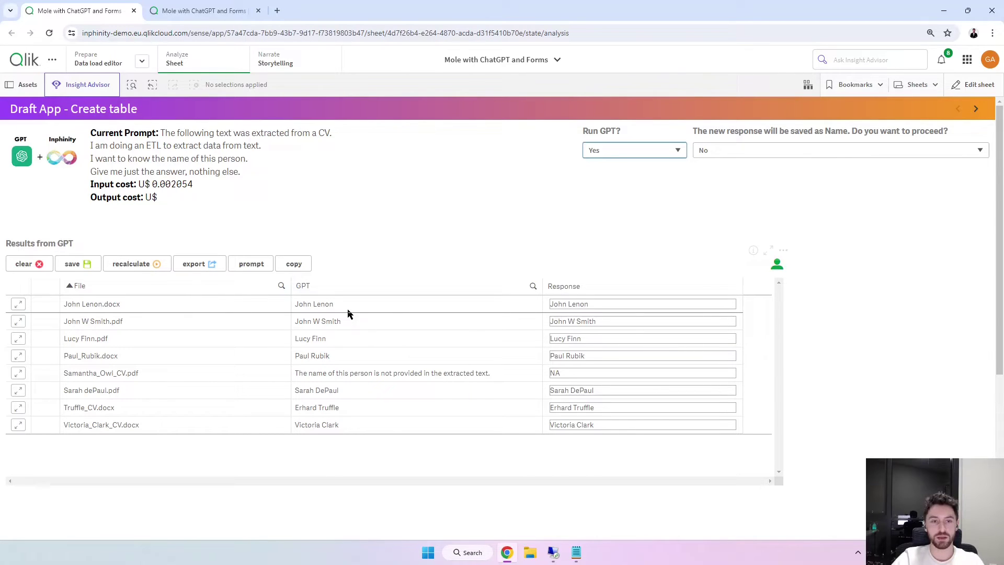
{"action": "mouse_move", "coordinate": [392, 353]}
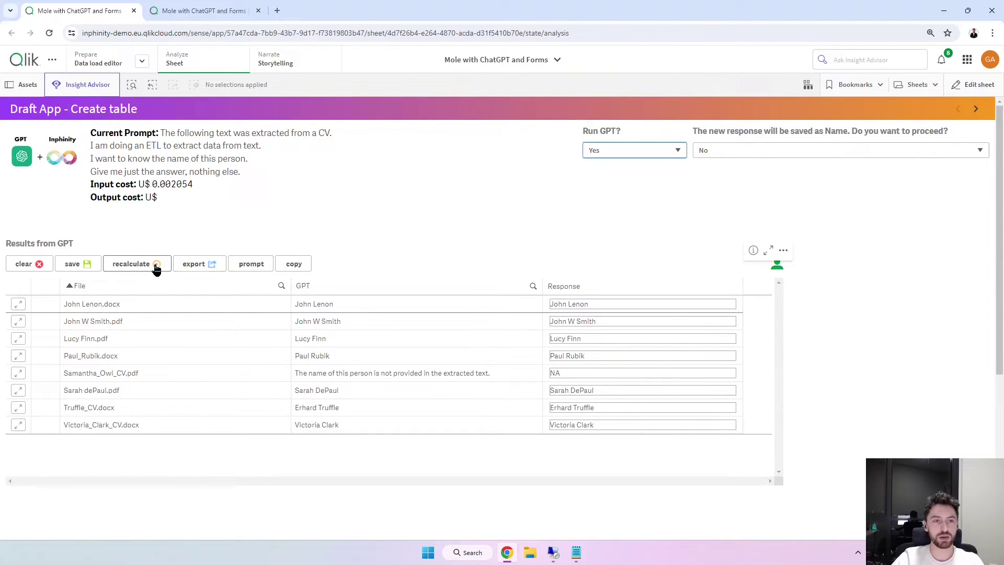
{"action": "left_click", "coordinate": [156, 269]}
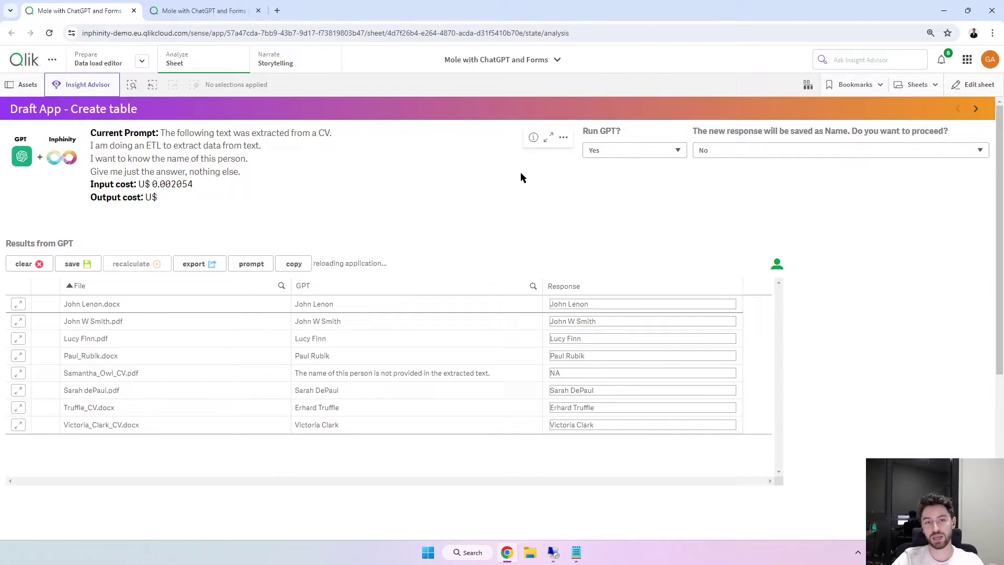
{"action": "mouse_move", "coordinate": [365, 323]}
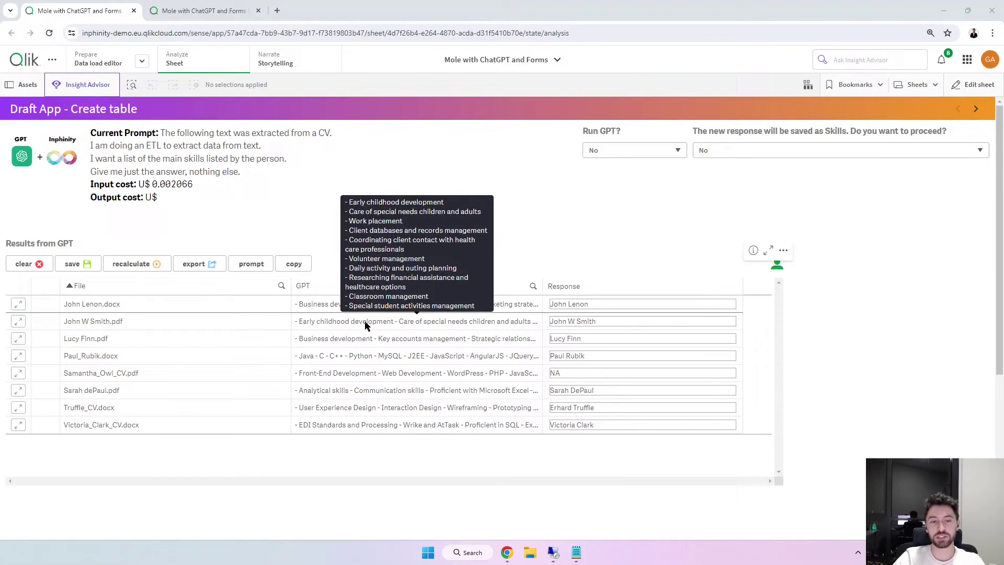
{"action": "left_click", "coordinate": [257, 265]}
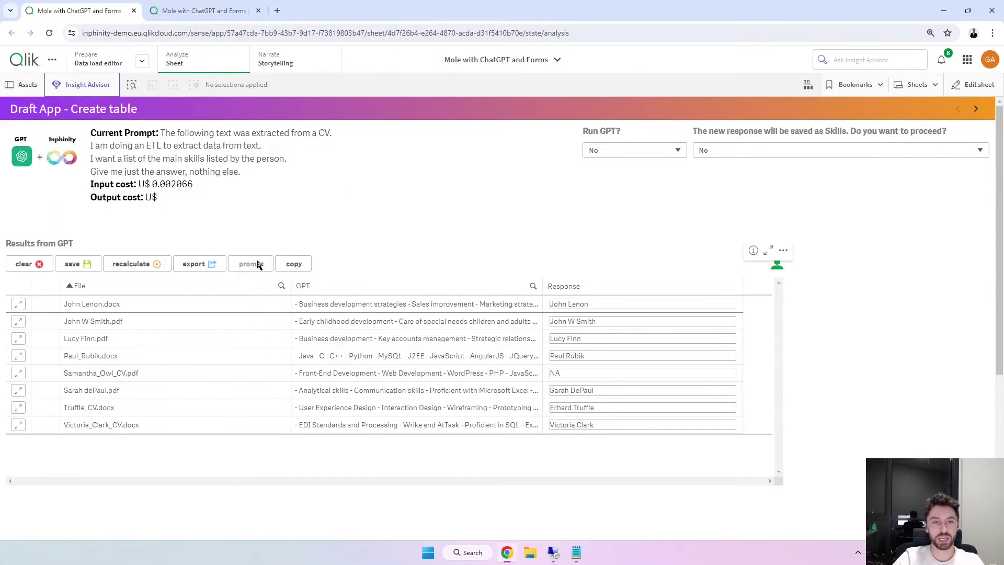
Append a prompt line asking for the skills to be separated by semicolons.
{"action": "left_click", "coordinate": [258, 266]}
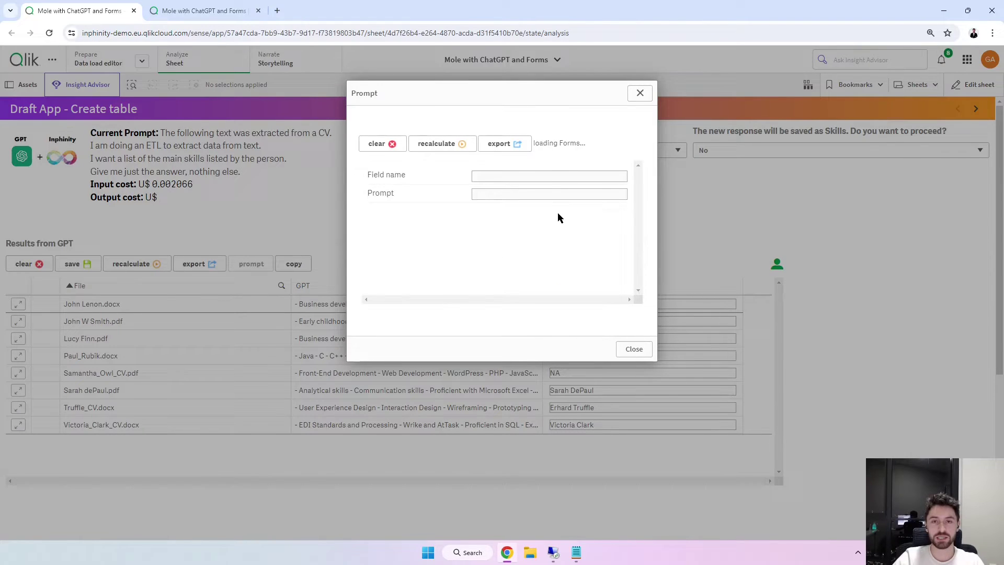
{"action": "left_click", "coordinate": [597, 231]}
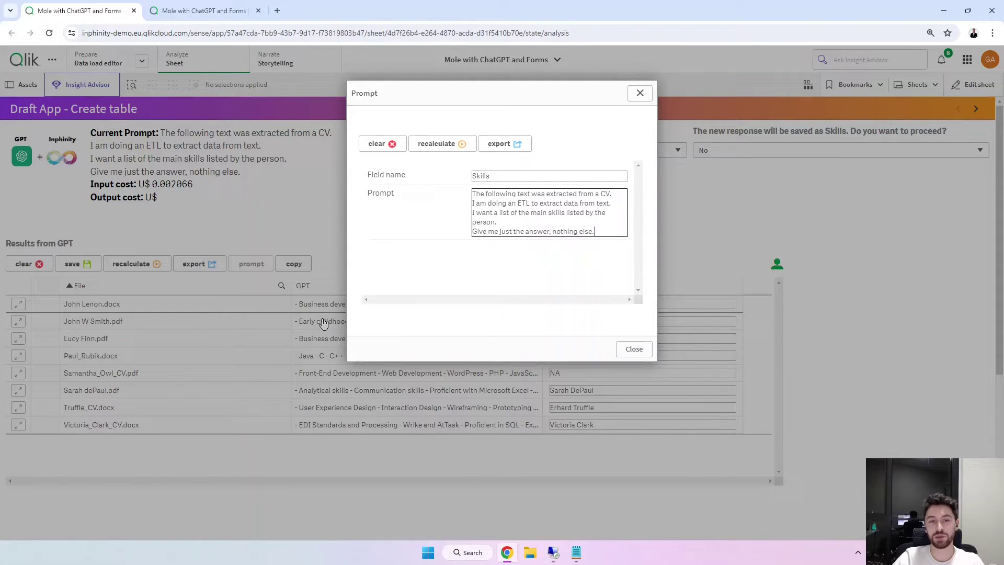
{"action": "key", "text": "Return"}
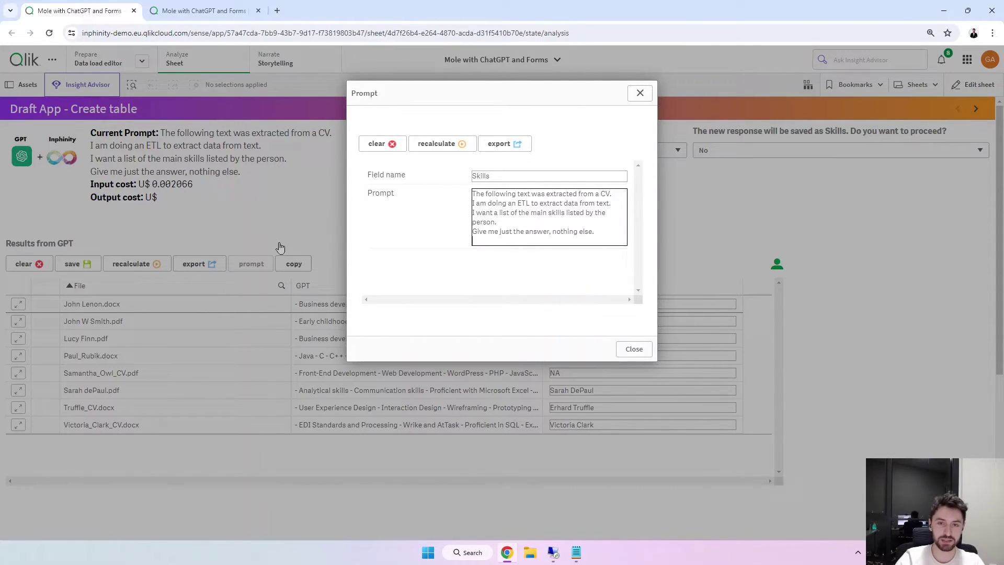
{"action": "type", "text": "I wan"}
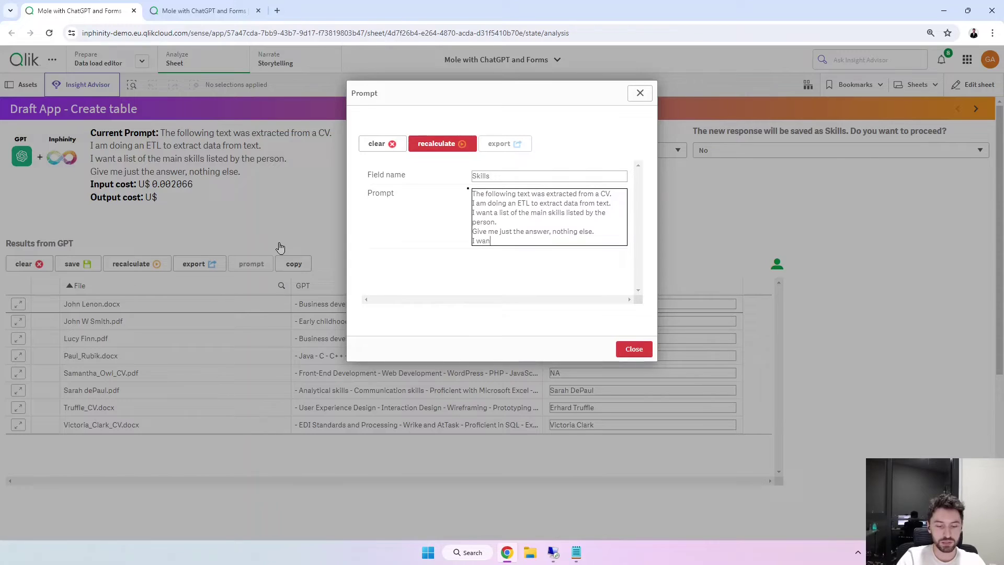
{"action": "type", "text": "t the skills separat"}
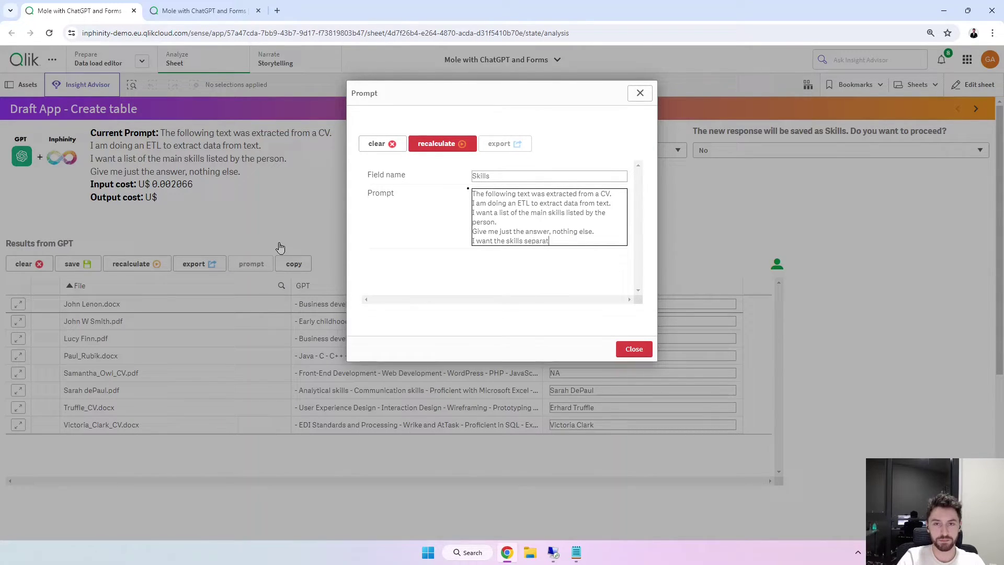
{"action": "type", "text": "ed by semicolon"}
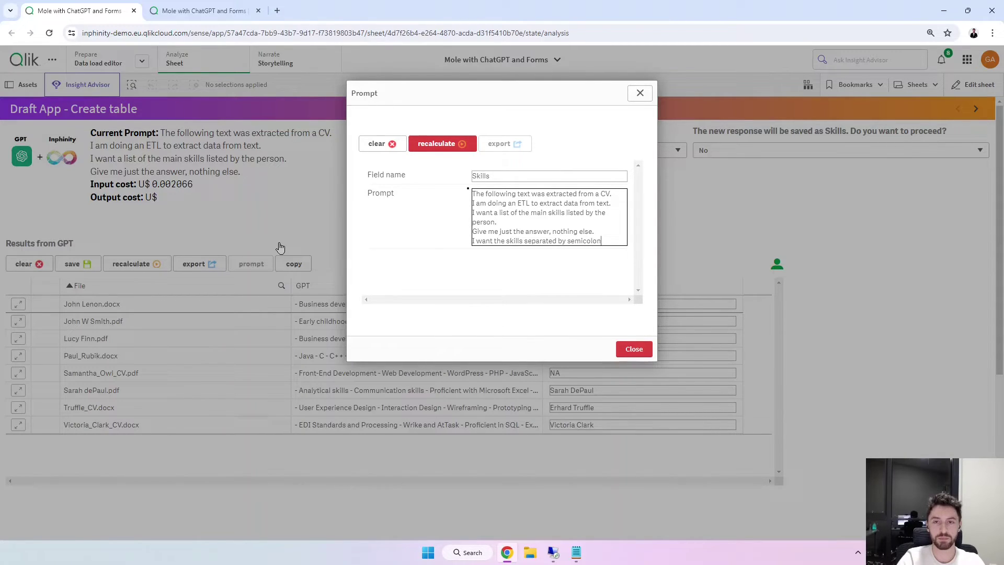
{"action": "left_click", "coordinate": [281, 248]}
Run GPT with Run GPT? set to Yes and copy the semicolon-separated skills into Response.
{"action": "left_click", "coordinate": [646, 151]}
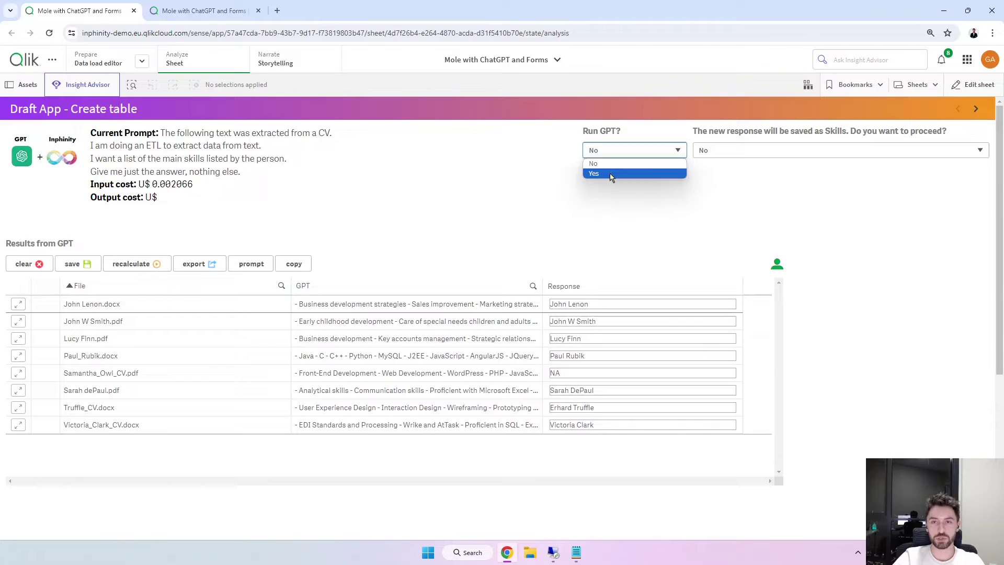
{"action": "left_click", "coordinate": [620, 173]}
{"action": "left_click", "coordinate": [144, 269]}
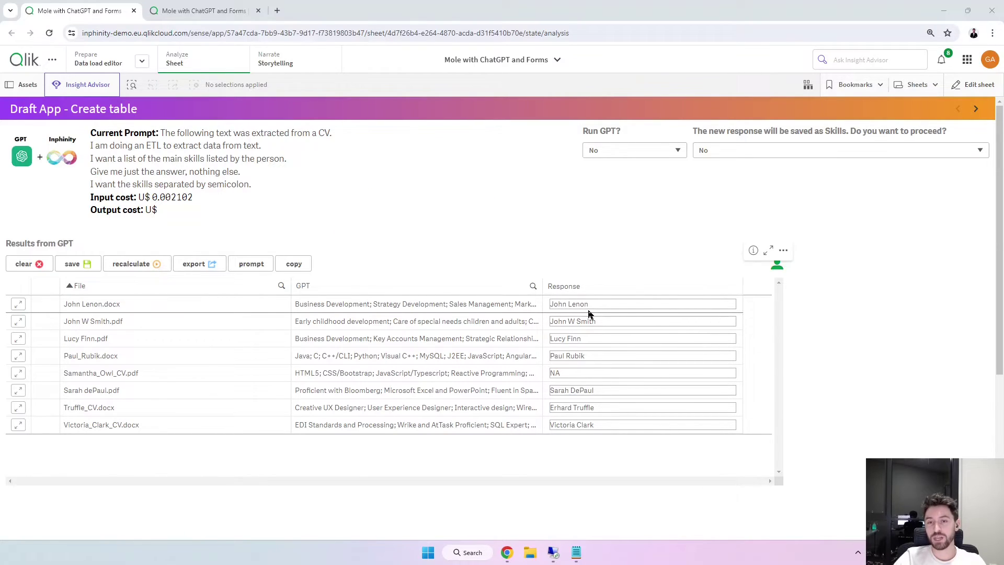
{"action": "double_click", "coordinate": [574, 369]}
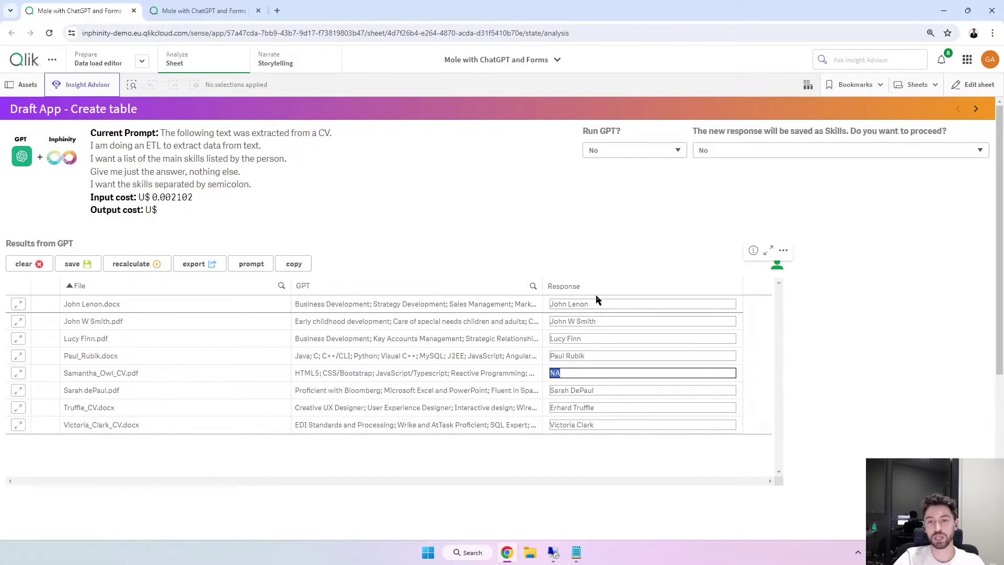
{"action": "left_click", "coordinate": [294, 267]}
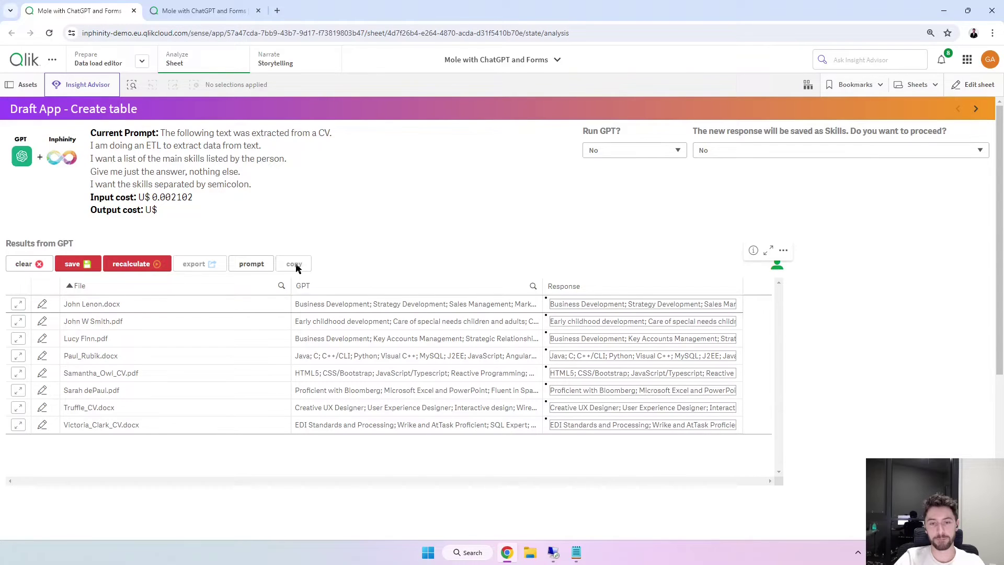
Test-edit the third row's response, then cancel without keeping changes.
{"action": "left_click", "coordinate": [18, 338]}
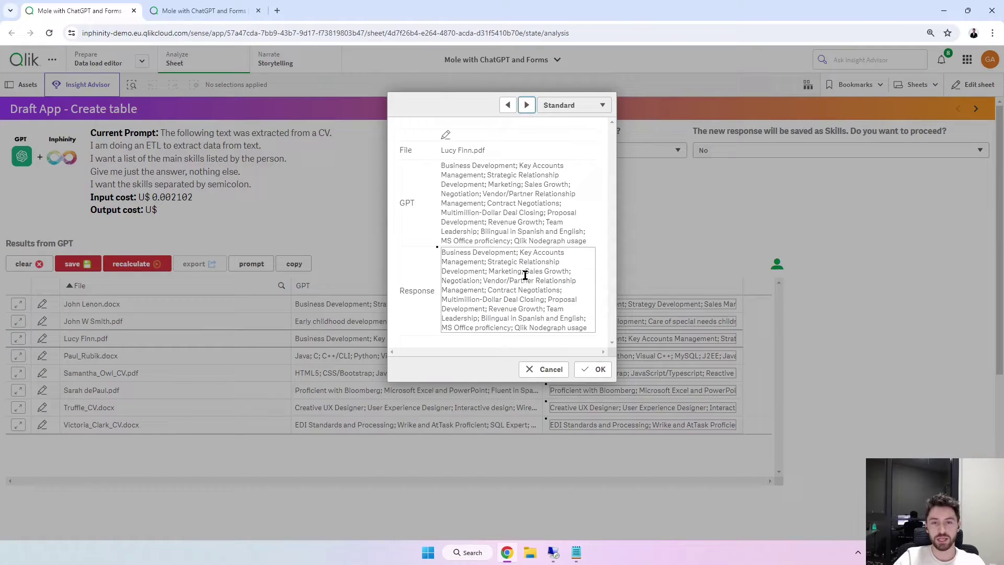
{"action": "mouse_move", "coordinate": [525, 272]}
{"action": "left_mouse_down"}
{"action": "mouse_move", "coordinate": [484, 275]}
{"action": "mouse_move", "coordinate": [560, 289]}
{"action": "left_mouse_up"}
{"action": "left_click", "coordinate": [507, 299]}
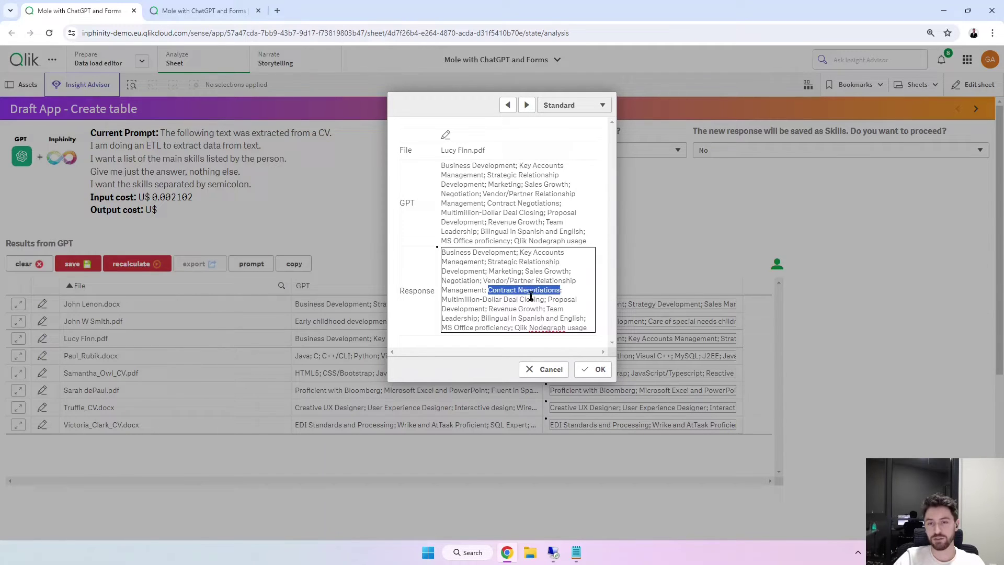
{"action": "left_click", "coordinate": [494, 262]}
{"action": "left_click_drag", "start_coordinate": [498, 258], "coordinate": [474, 259]}
{"action": "type", "text": "asasasasasas"}
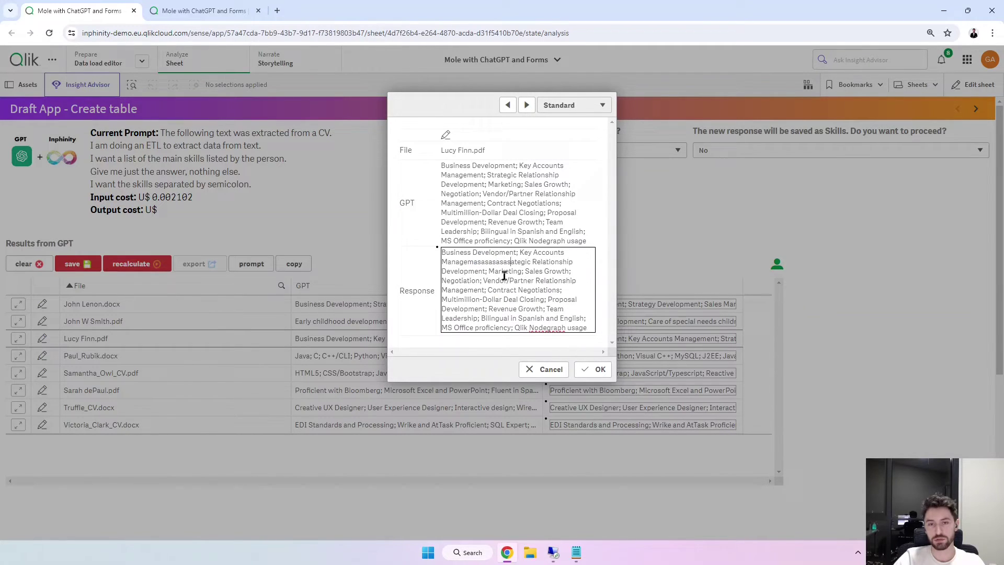
{"action": "key", "text": "ctrl+z"}
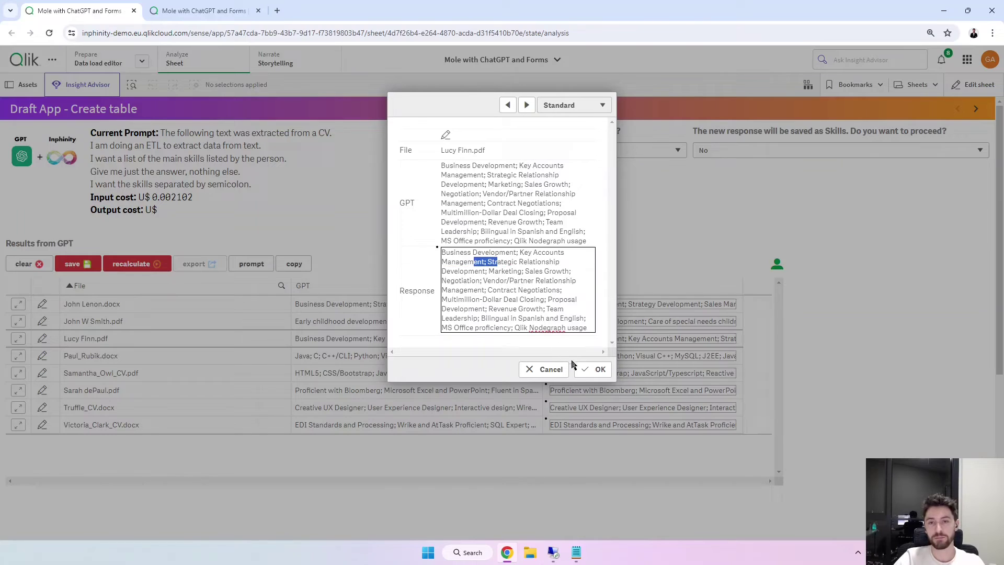
{"action": "left_click", "coordinate": [588, 369]}
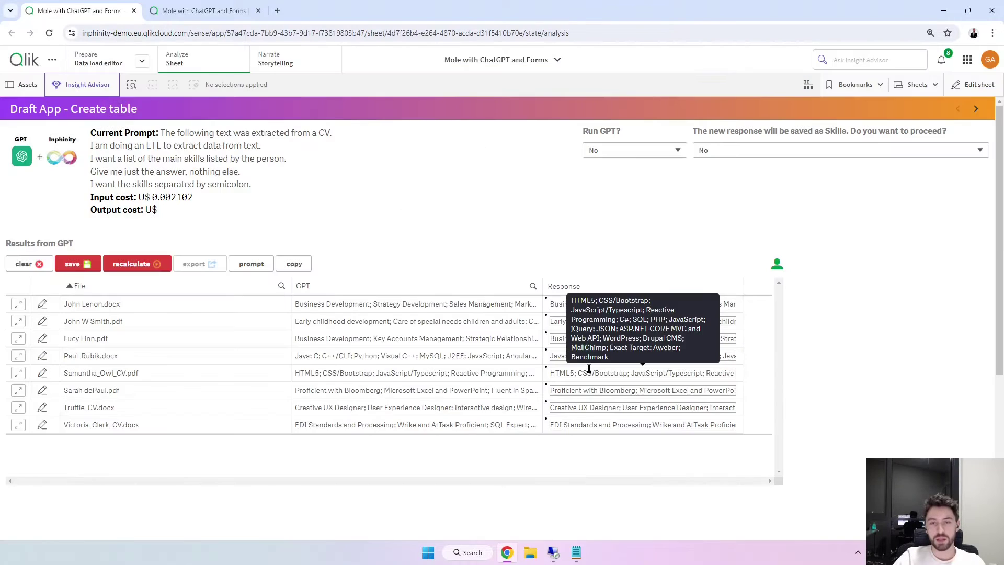
Save the responses as Skills with 'Yes, save it' and recalculate.
{"action": "left_click", "coordinate": [82, 265]}
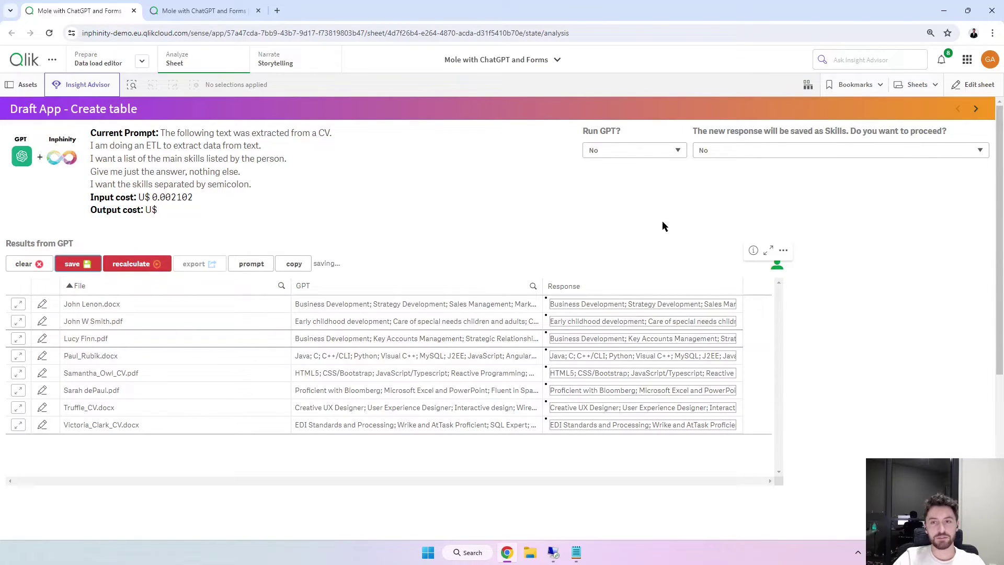
{"action": "left_click", "coordinate": [760, 151]}
{"action": "left_click", "coordinate": [752, 167]}
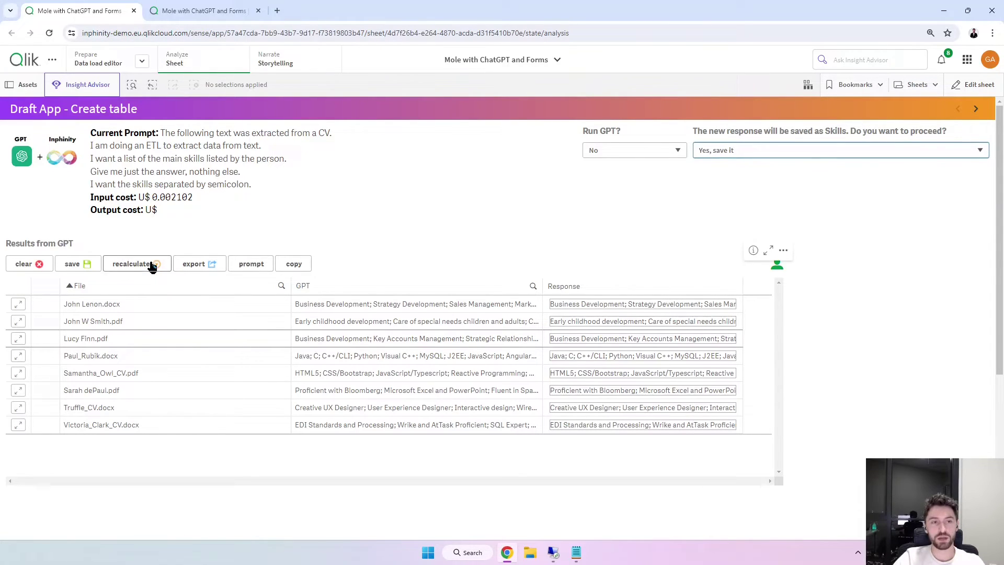
{"action": "left_click", "coordinate": [133, 264]}
{"action": "scroll", "coordinate": [894, 259], "scroll_direction": "down", "scroll_amount": 3}
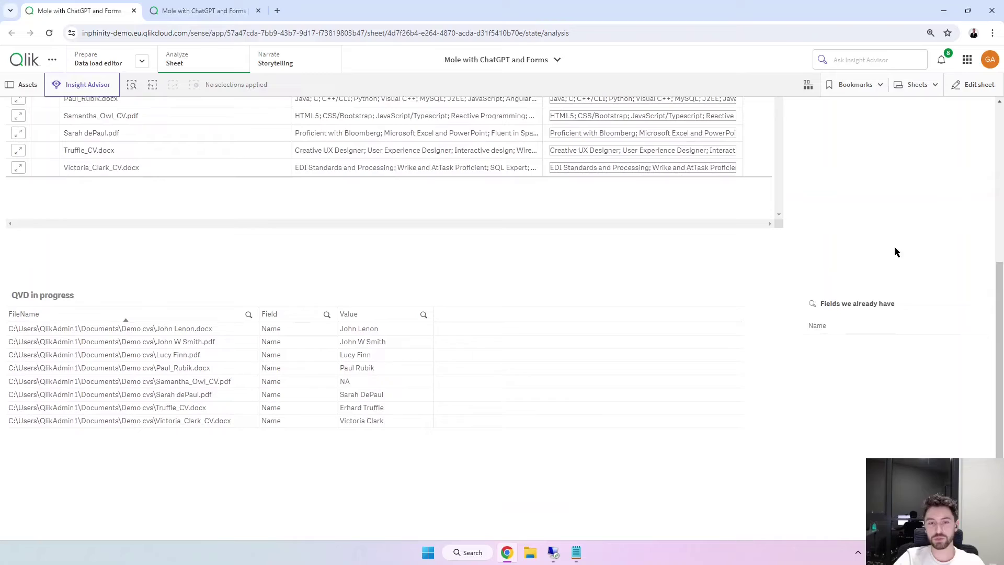
{"action": "mouse_move", "coordinate": [375, 421]}
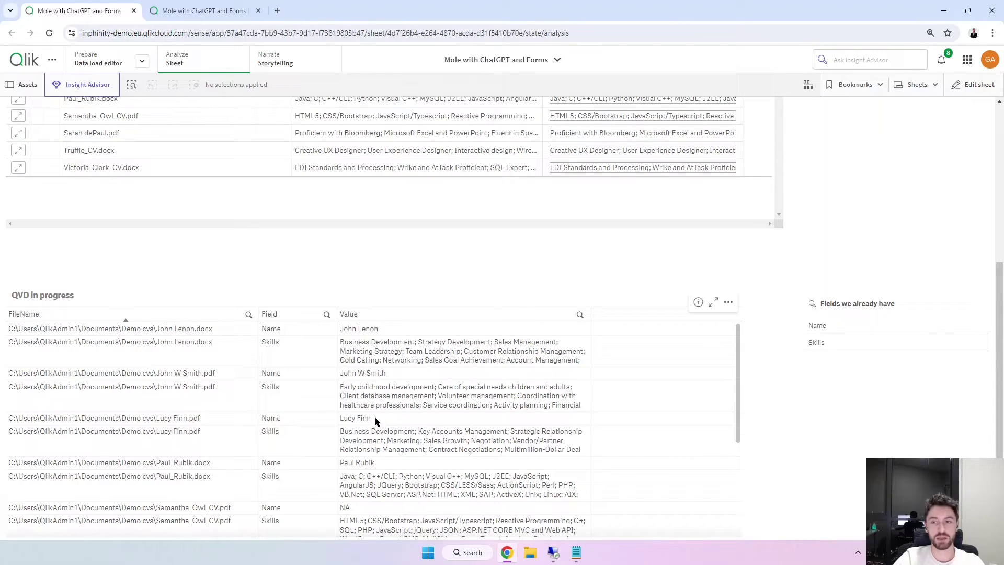
{"action": "scroll", "coordinate": [800, 354], "scroll_direction": "up", "scroll_amount": 3}
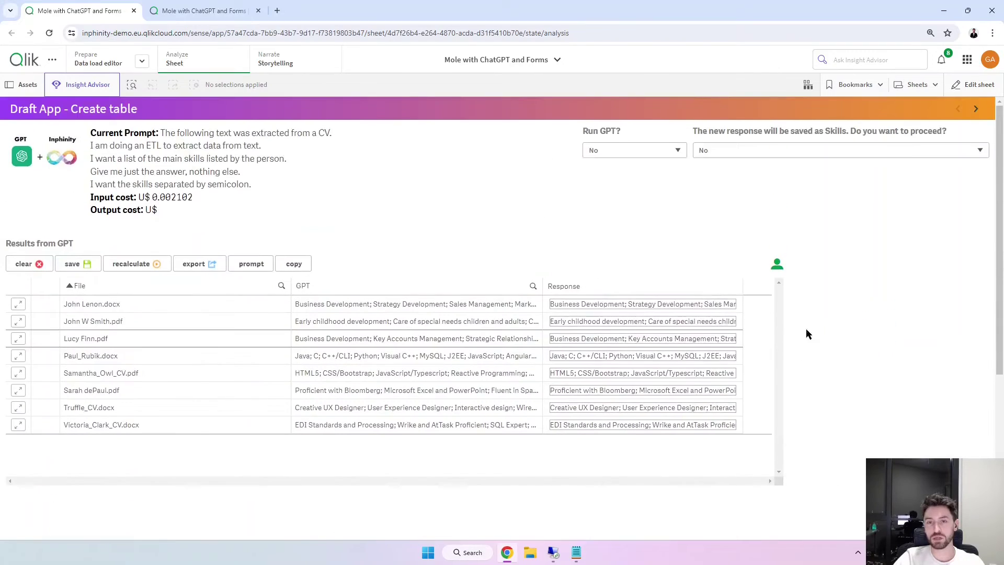
Change the field name from Skills to 'University' and have the prompt ask where the person studied.
{"action": "left_click", "coordinate": [251, 264]}
{"action": "double_click", "coordinate": [496, 177]}
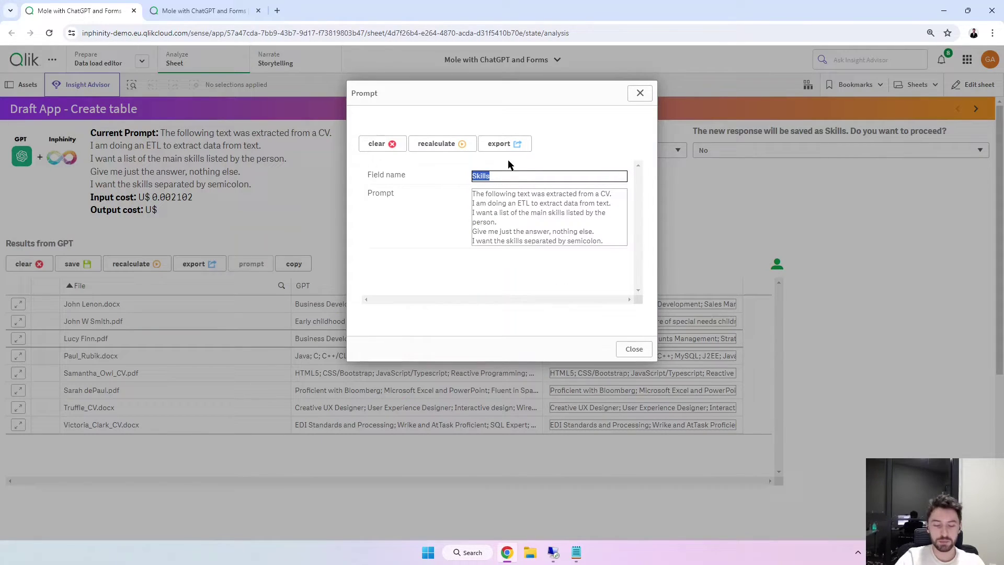
{"action": "type", "text": "University"}
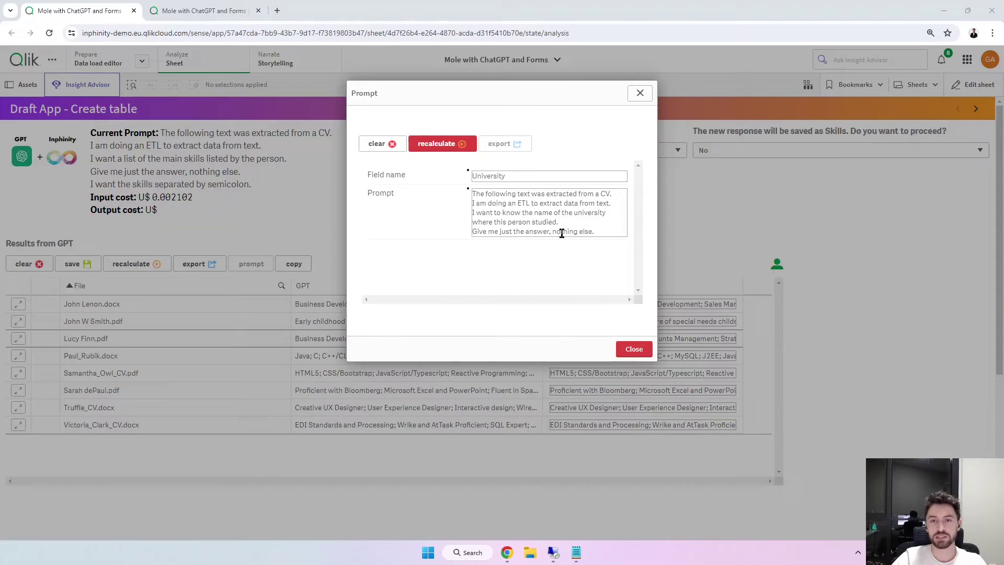
{"action": "left_click", "coordinate": [597, 231]}
{"action": "left_click", "coordinate": [520, 174]}
{"action": "double_click", "coordinate": [495, 174]}
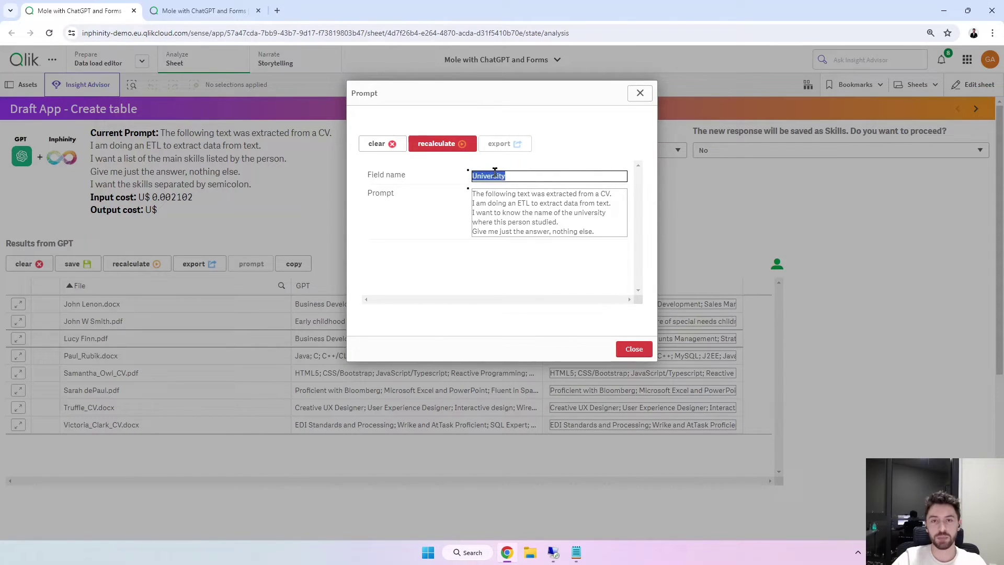
{"action": "left_click", "coordinate": [637, 350]}
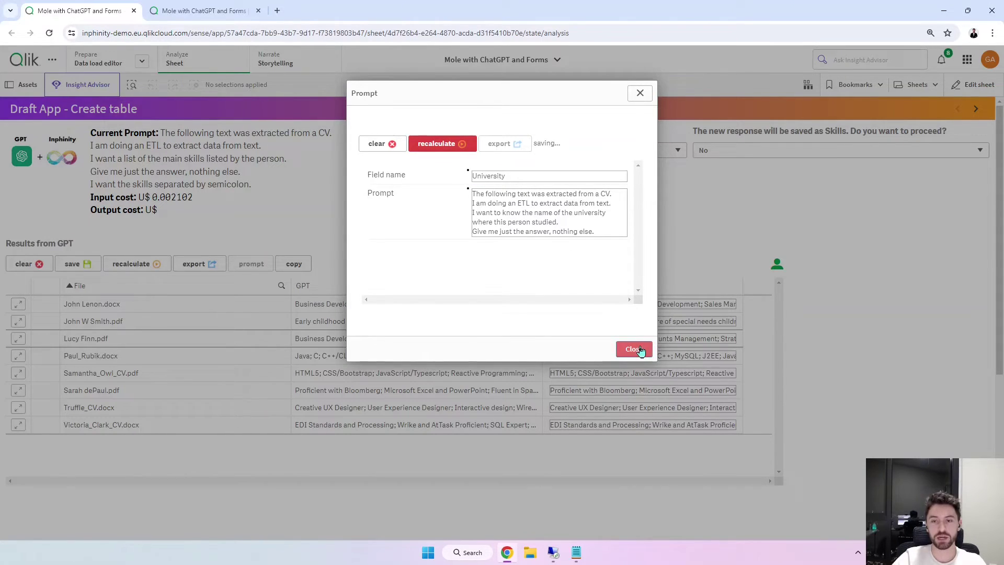
Rerun GPT for universities, copy the answers into Response, and save them as University.
{"action": "left_click", "coordinate": [651, 151]}
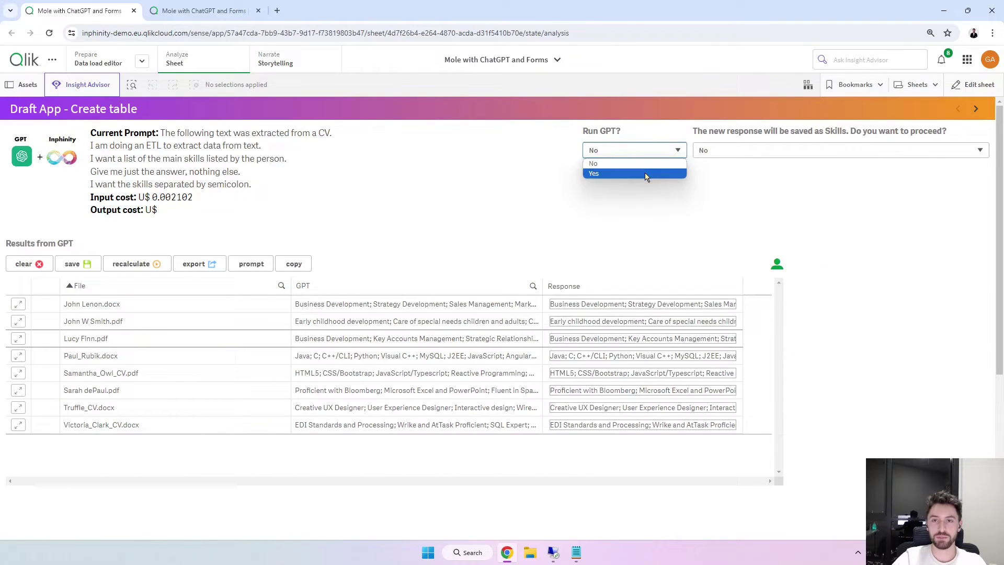
{"action": "left_click", "coordinate": [646, 174]}
{"action": "left_click", "coordinate": [159, 267]}
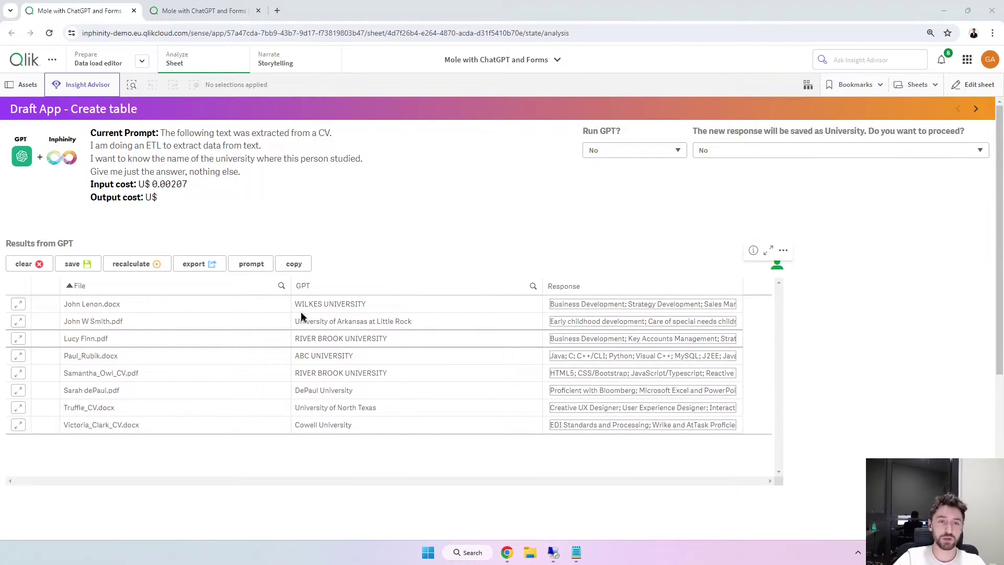
{"action": "left_click", "coordinate": [293, 263]}
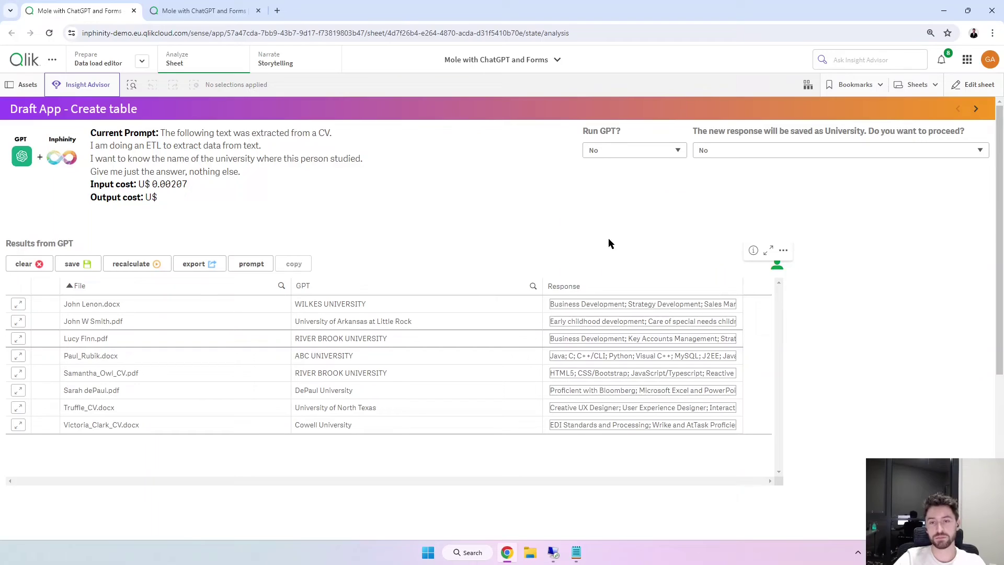
{"action": "left_click", "coordinate": [742, 152]}
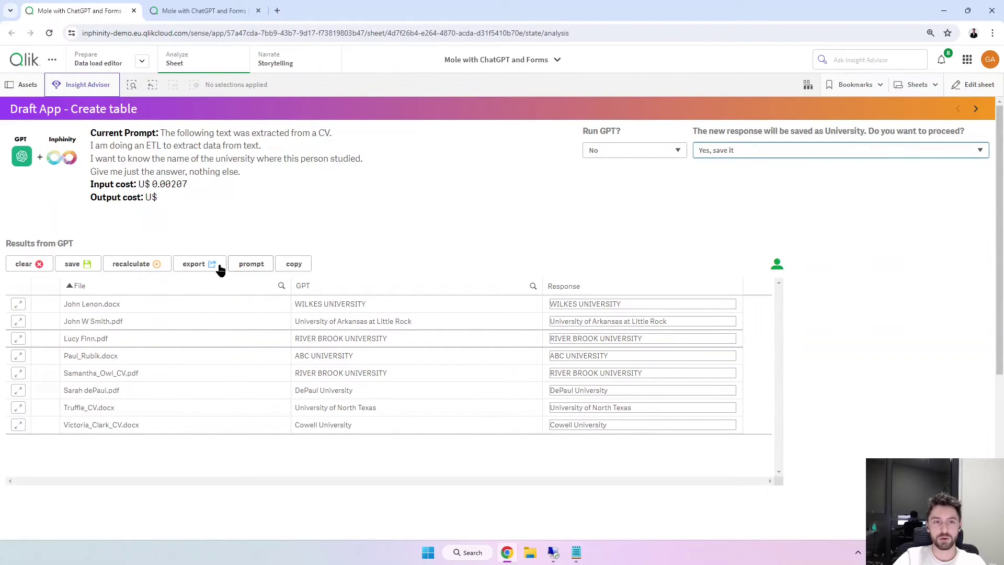
{"action": "left_click", "coordinate": [132, 264]}
{"action": "scroll", "coordinate": [872, 264], "scroll_direction": "down", "scroll_amount": 2}
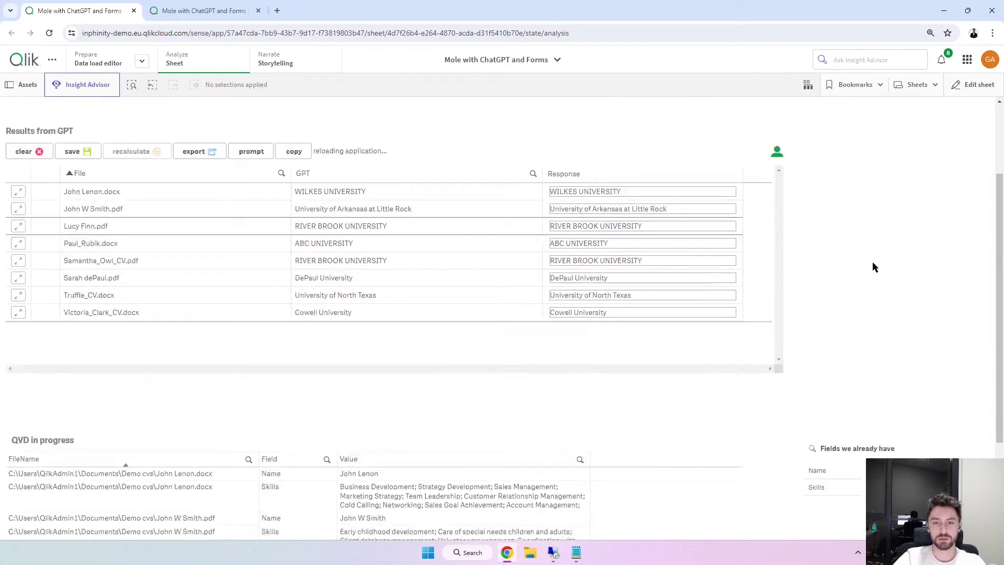
{"action": "scroll", "coordinate": [776, 254], "scroll_direction": "down", "scroll_amount": 2}
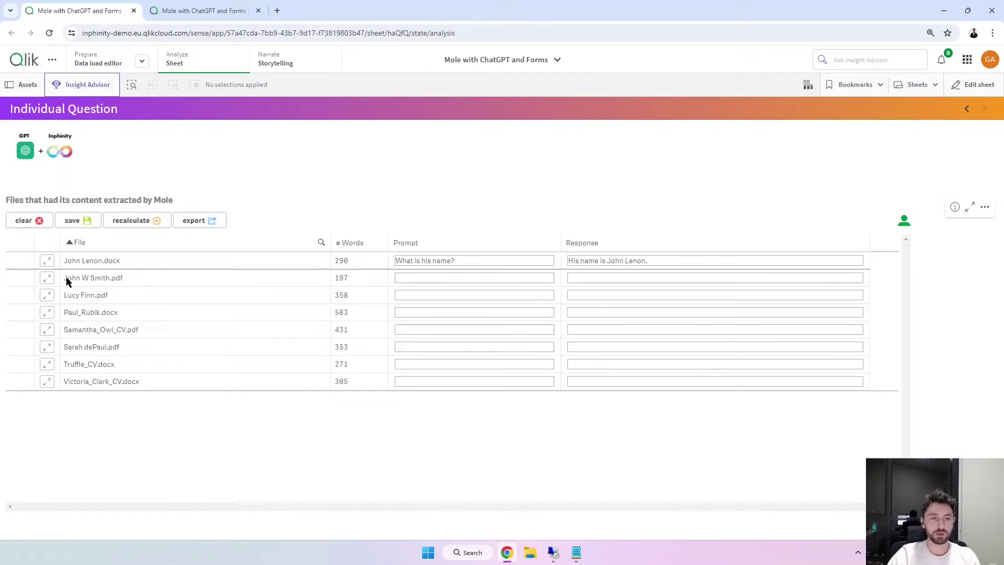
Ask 'What is his experience?' for the second CV file and read GPT's answer in its record.
{"action": "left_click", "coordinate": [401, 275]}
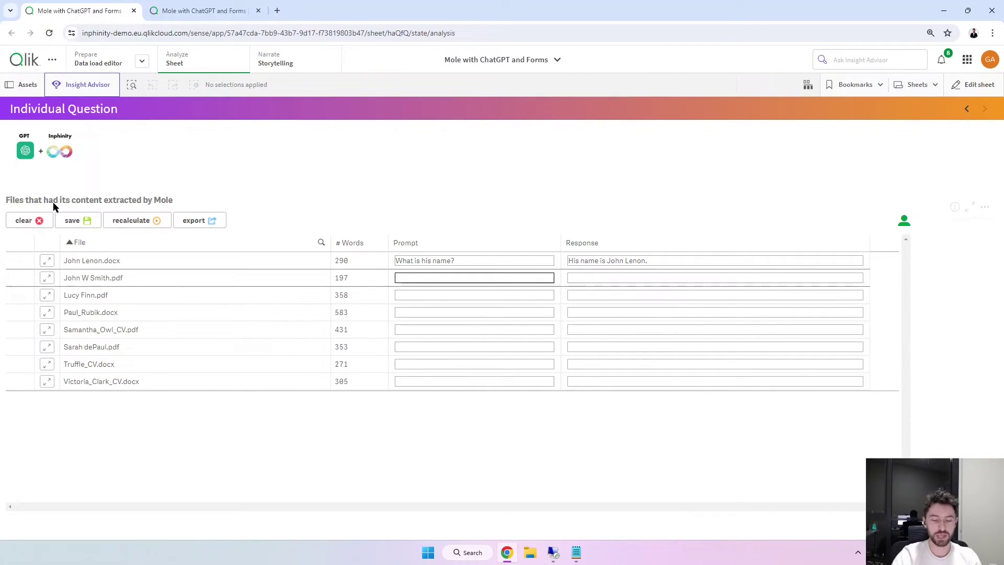
{"action": "type", "text": "What is his exp"}
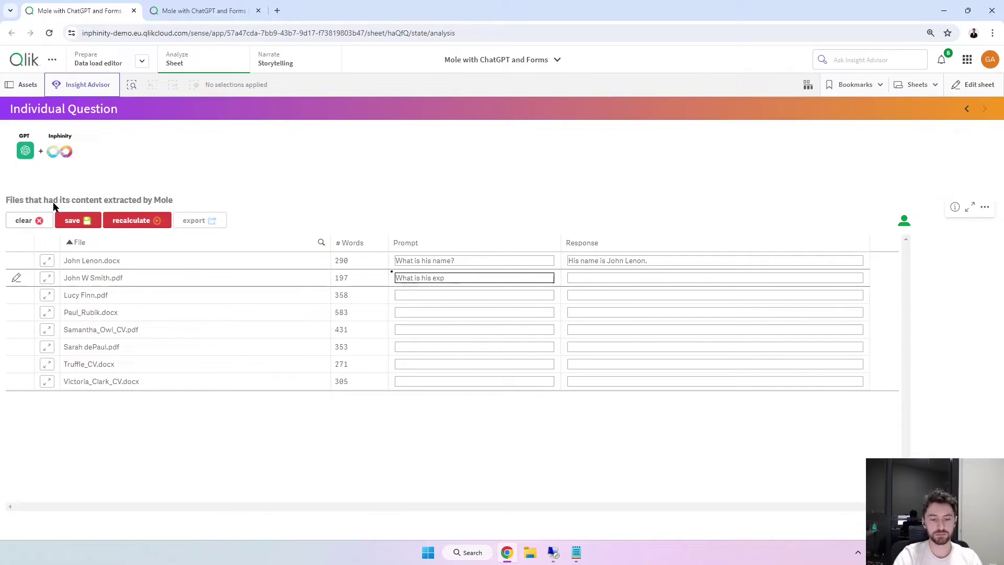
{"action": "type", "text": "erience?"}
{"action": "left_click", "coordinate": [147, 225]}
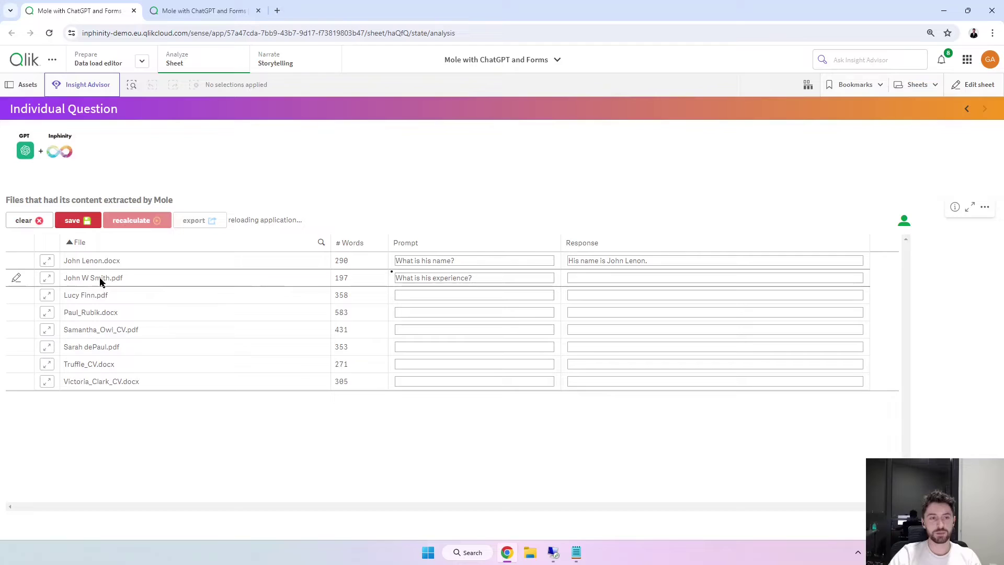
{"action": "left_click", "coordinate": [47, 278]}
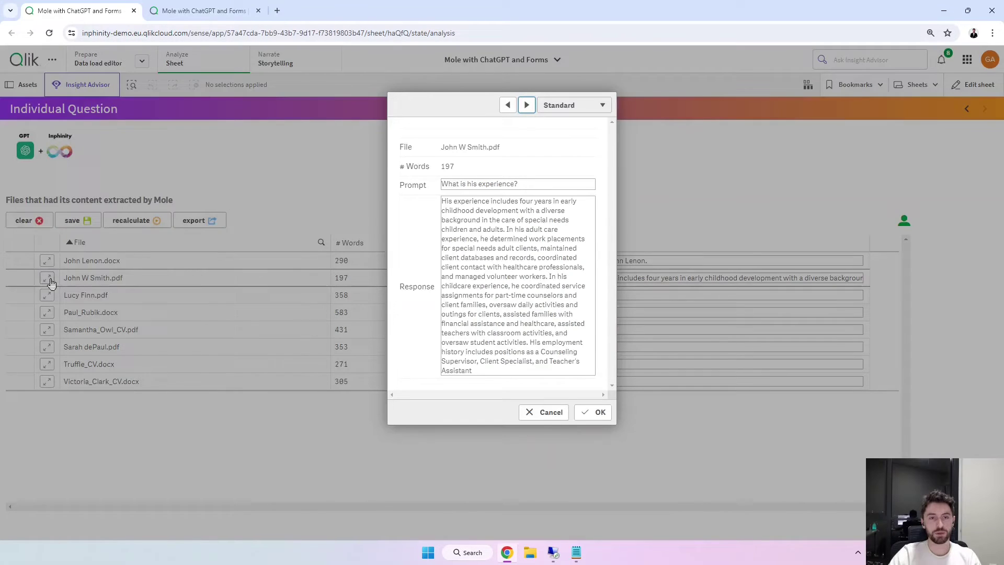
{"action": "left_click", "coordinate": [480, 212]}
{"action": "left_click_drag", "start_coordinate": [445, 204], "coordinate": [488, 295]}
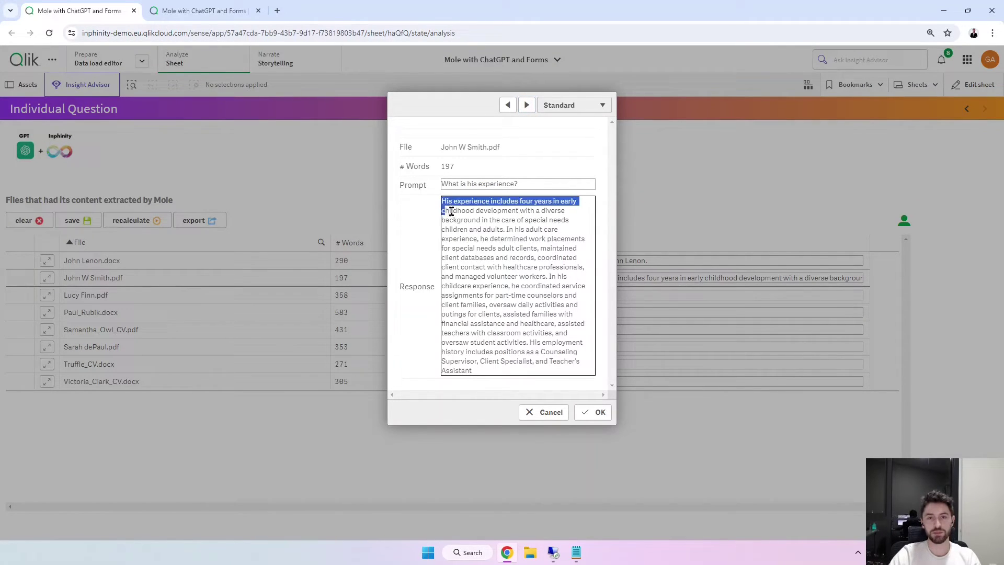
{"action": "left_click", "coordinate": [524, 289]}
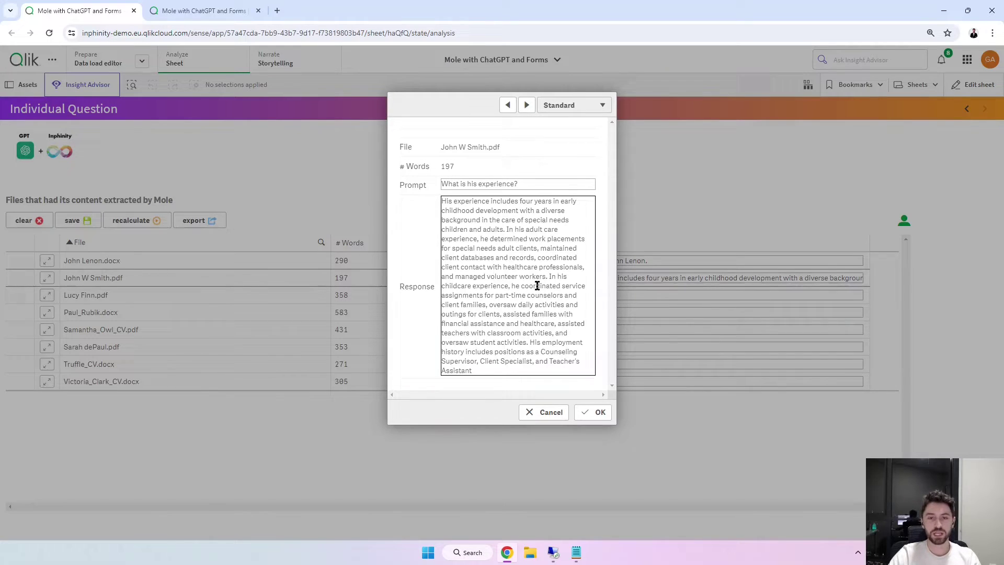
{"action": "left_click", "coordinate": [550, 409]}
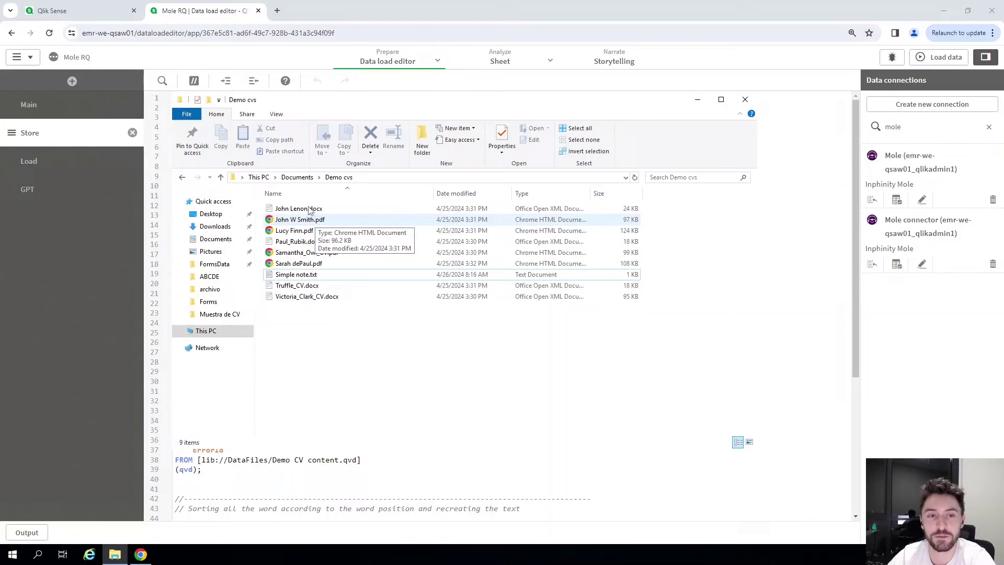
Highlight the script's connection and Demo CV content.qvd lines, then view the word-table sheet.
{"action": "left_click", "coordinate": [812, 246]}
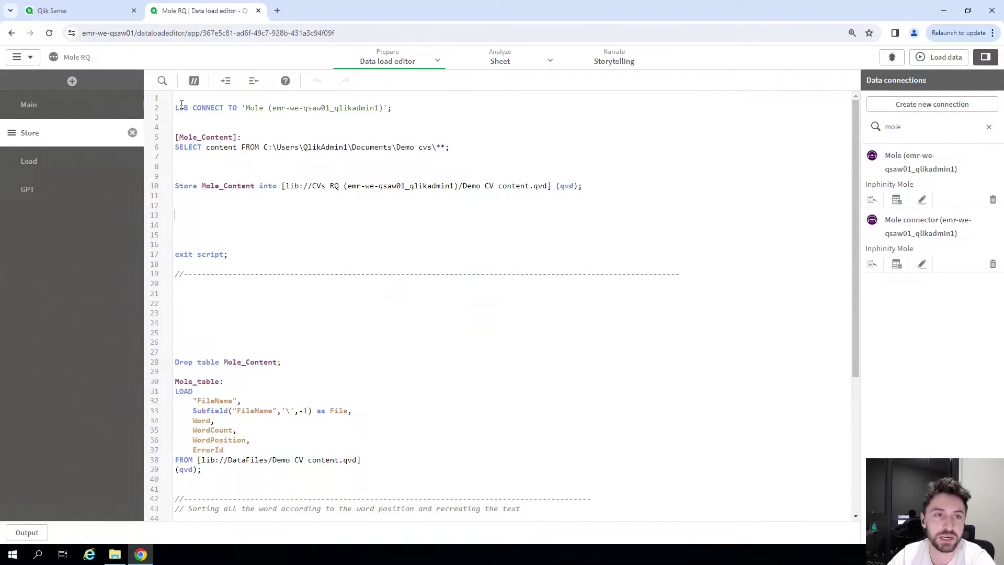
{"action": "left_click_drag", "start_coordinate": [188, 98], "coordinate": [218, 175]}
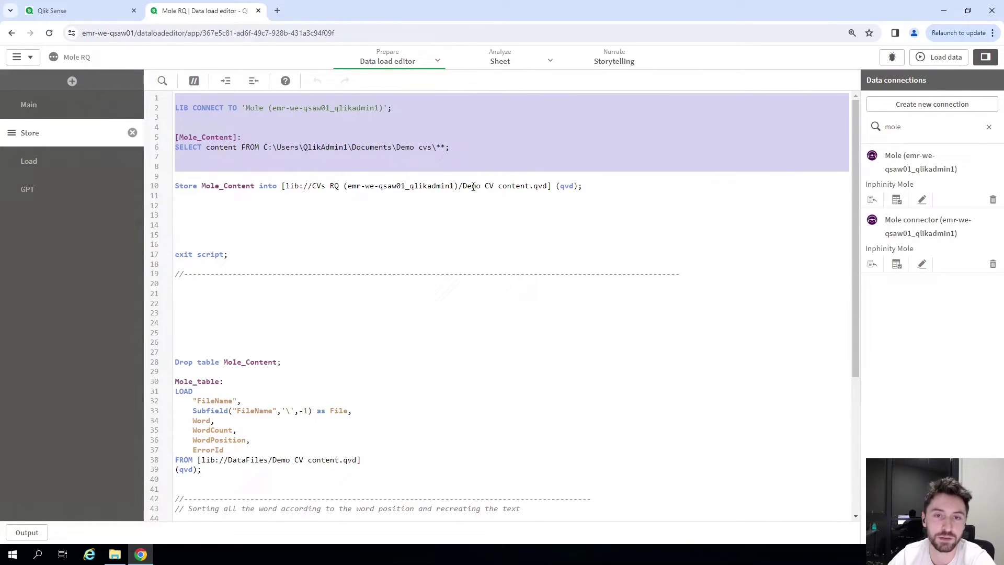
{"action": "left_click_drag", "start_coordinate": [459, 186], "coordinate": [546, 188]}
{"action": "left_click", "coordinate": [525, 151]}
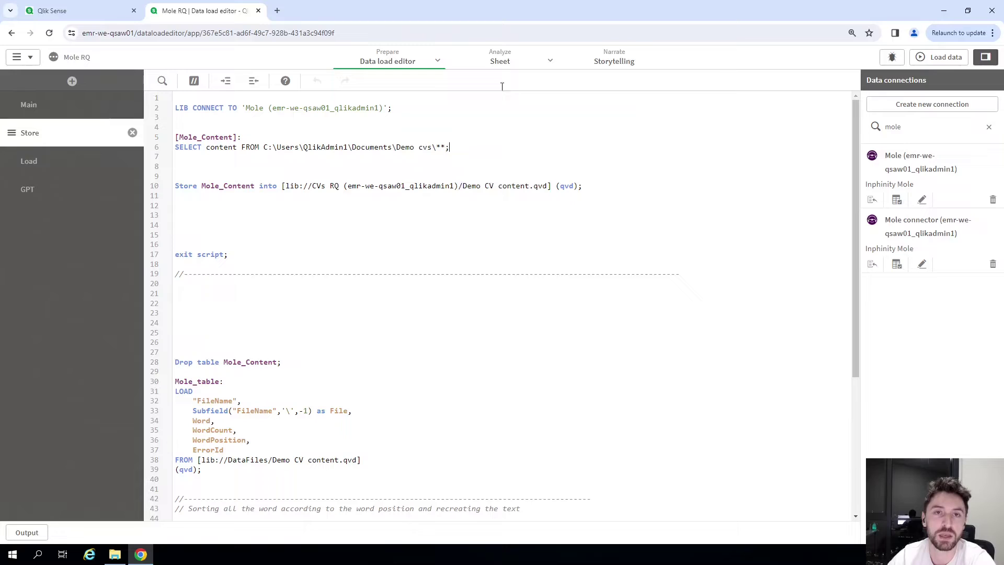
{"action": "left_click", "coordinate": [502, 62]}
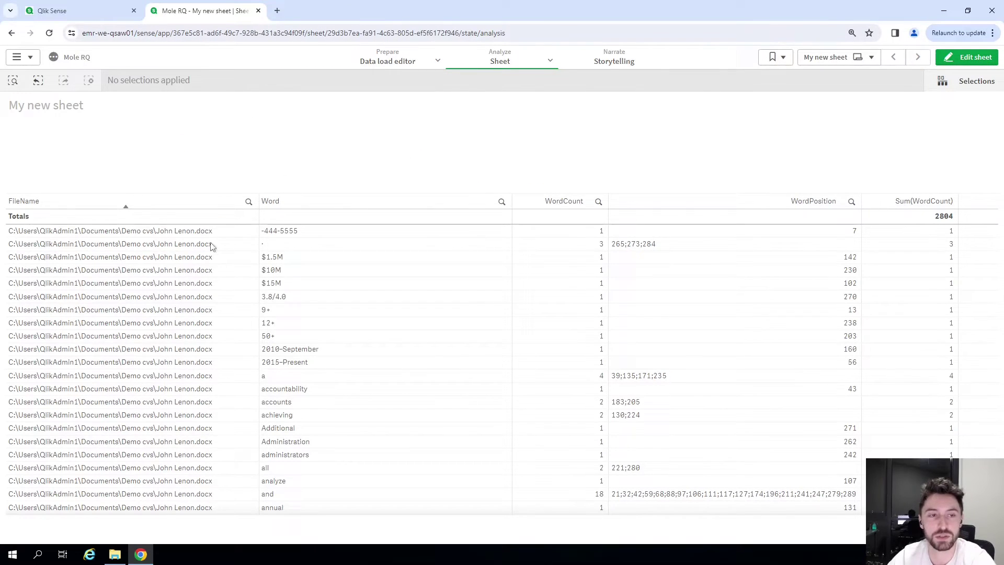
{"action": "mouse_move", "coordinate": [392, 353]}
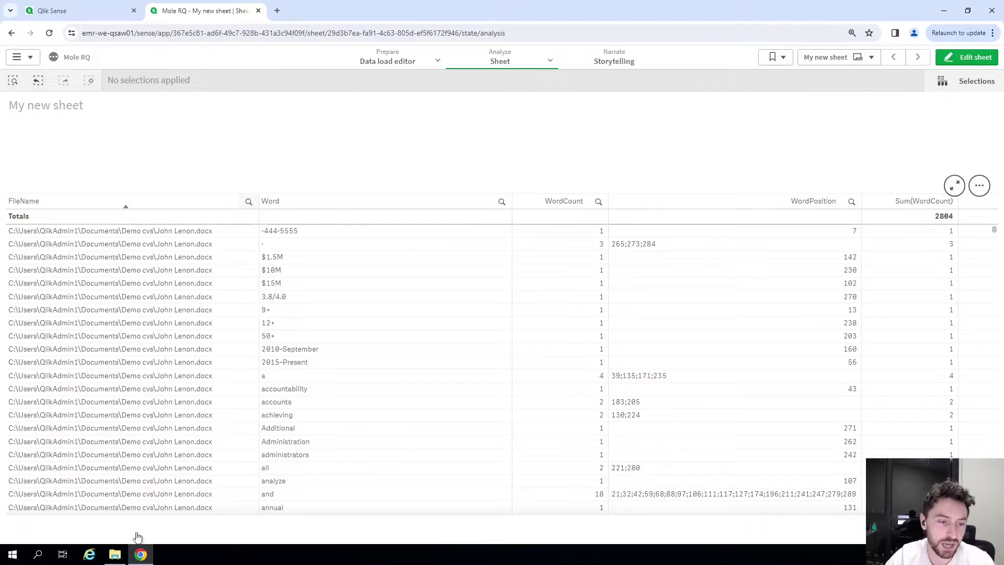
Read Simple note.txt in Notepad, then close it.
{"action": "left_click", "coordinate": [115, 555]}
{"action": "left_click", "coordinate": [297, 276]}
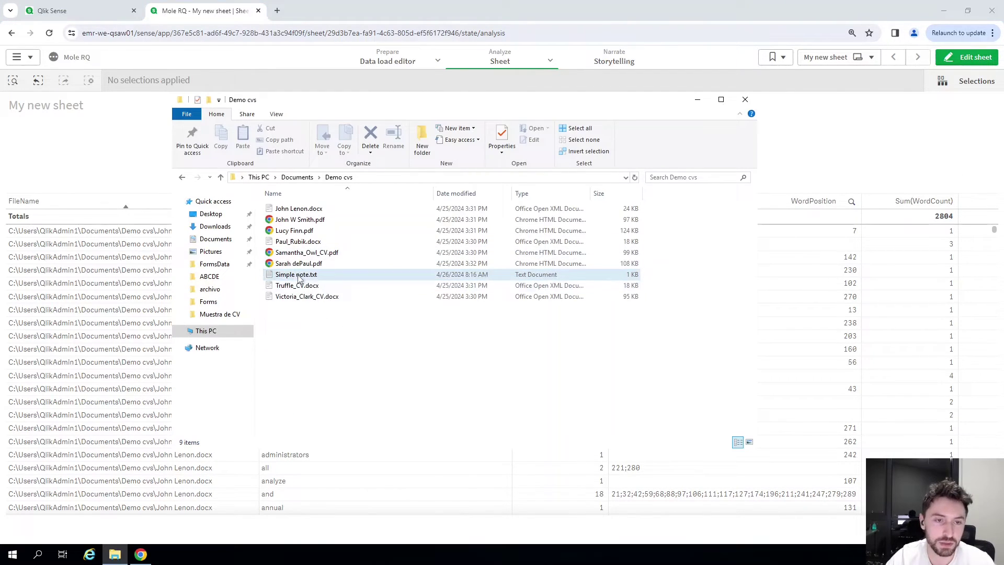
{"action": "double_click", "coordinate": [299, 279]}
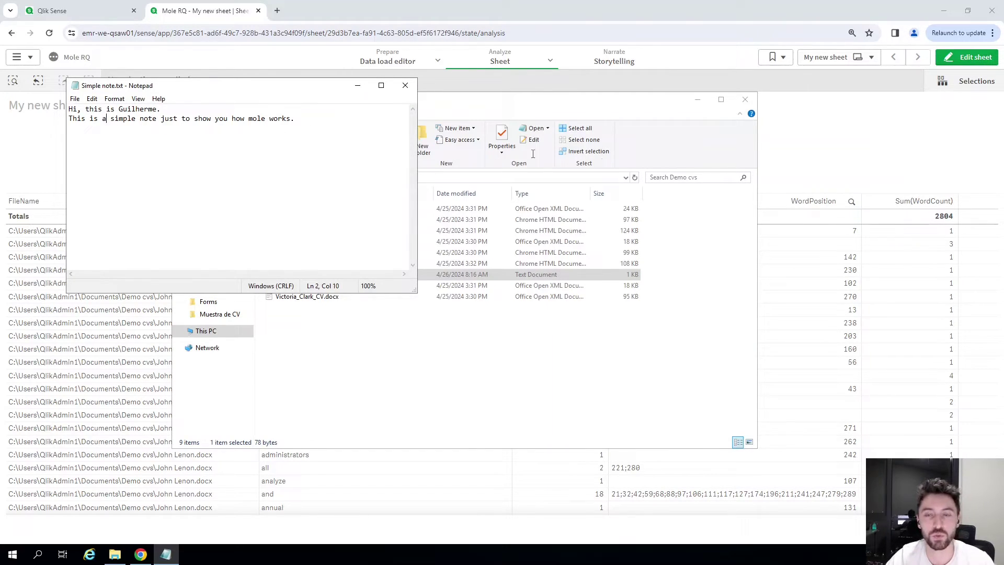
{"action": "left_click", "coordinate": [830, 153]}
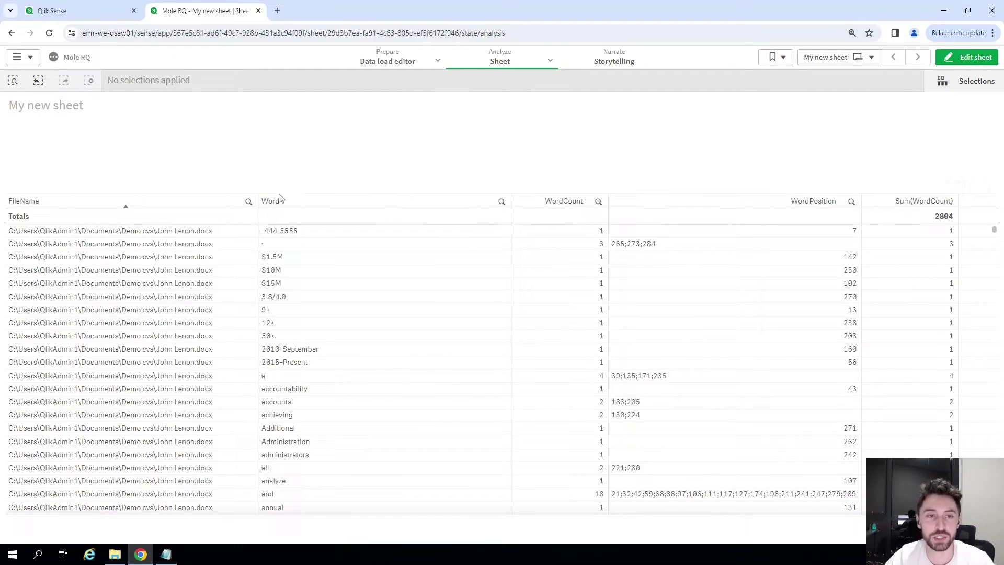
Filter FileName with *sim* to Simple note.txt and sort the words by WordPosition.
{"action": "left_click", "coordinate": [249, 201]}
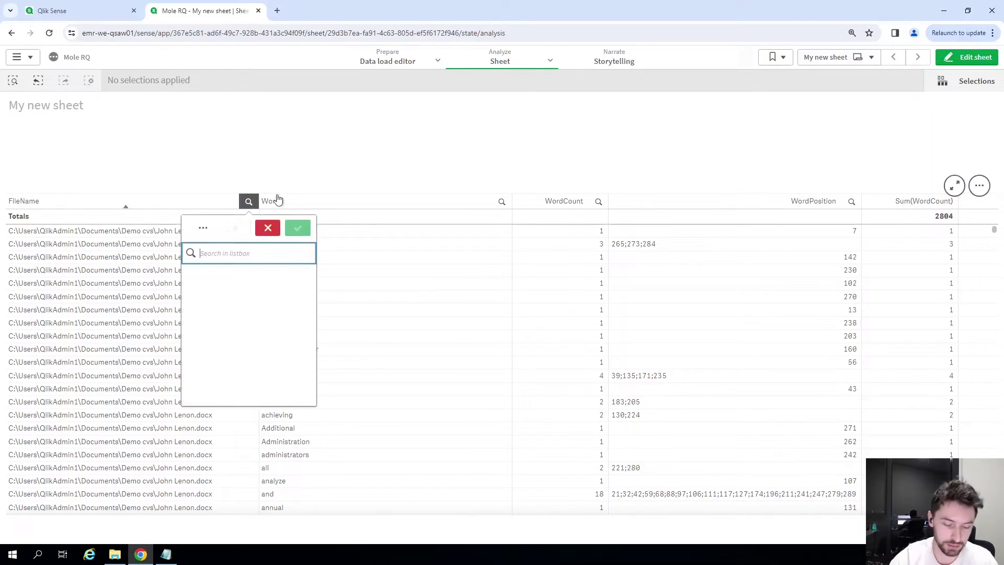
{"action": "type", "text": "sim"}
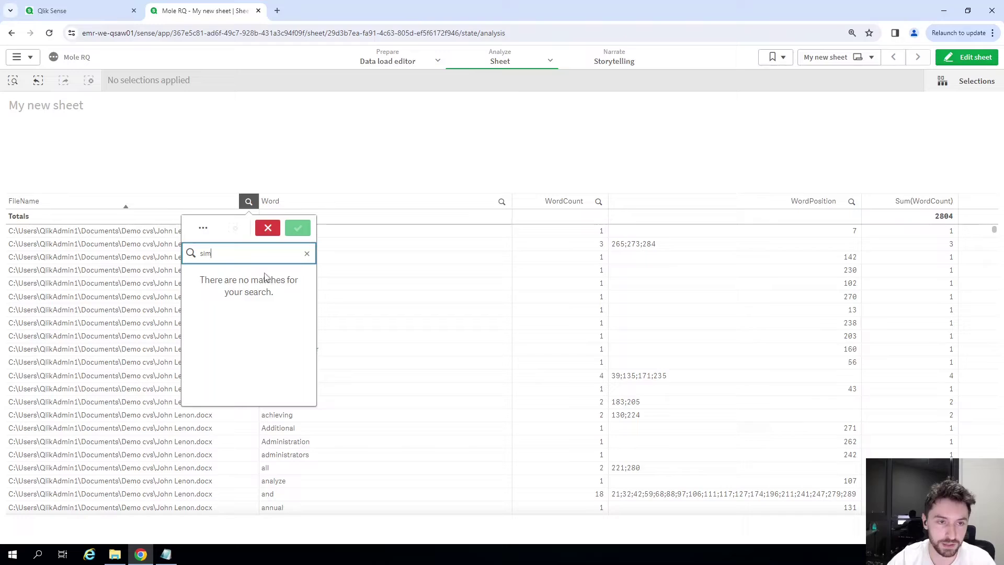
{"action": "key", "text": "Home"}
{"action": "type", "text": "*"}
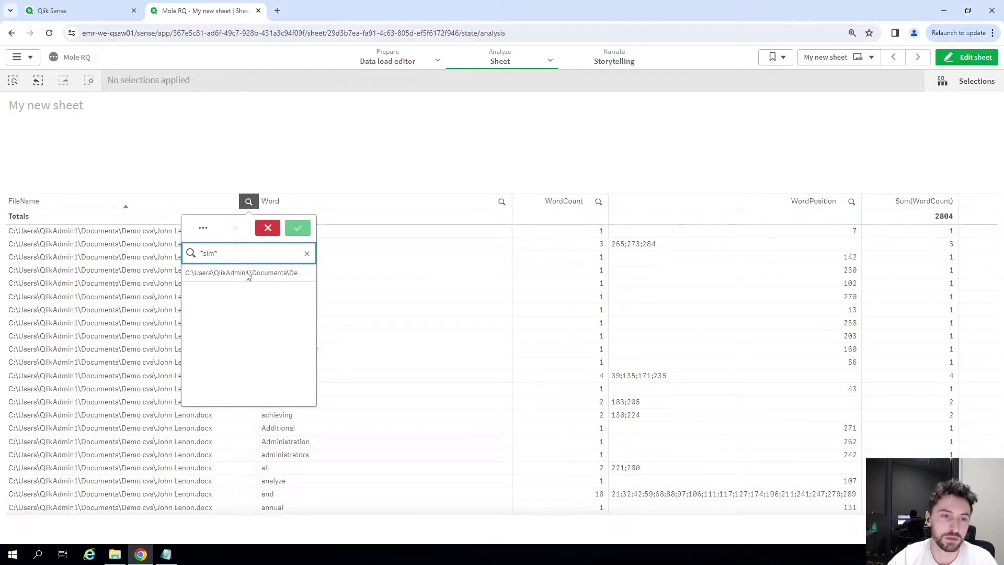
{"action": "left_click", "coordinate": [251, 273]}
{"action": "left_click", "coordinate": [286, 177]}
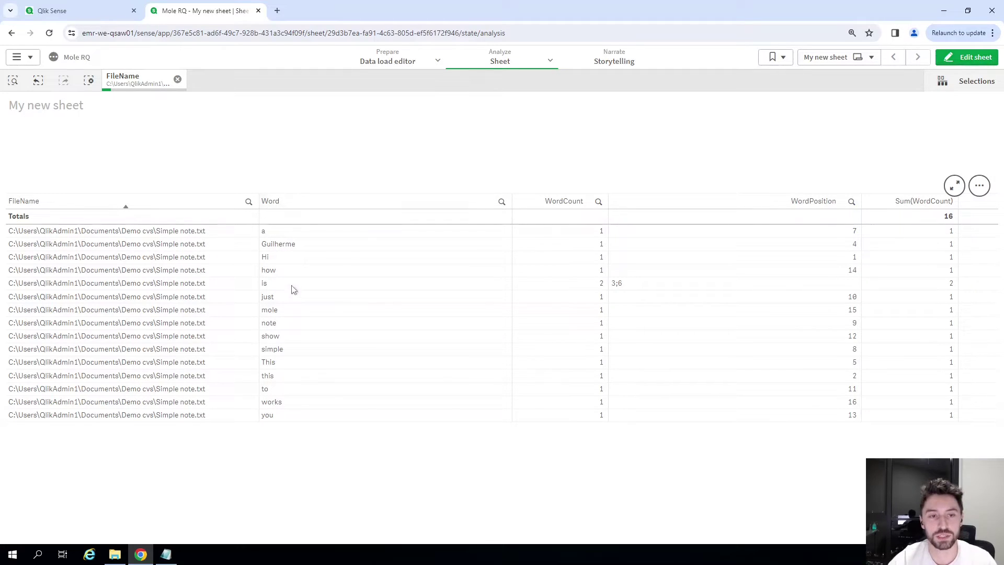
{"action": "left_click", "coordinate": [832, 207]}
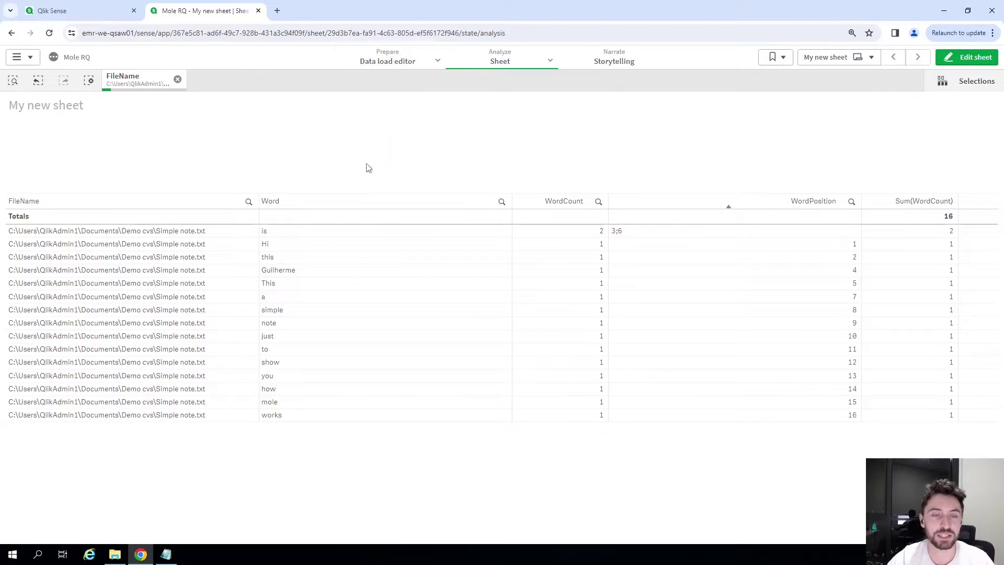
Restore and then minimize the Remote Desktop window to reveal the local Qlik Cloud sheet.
{"action": "left_click", "coordinate": [312, 6]}
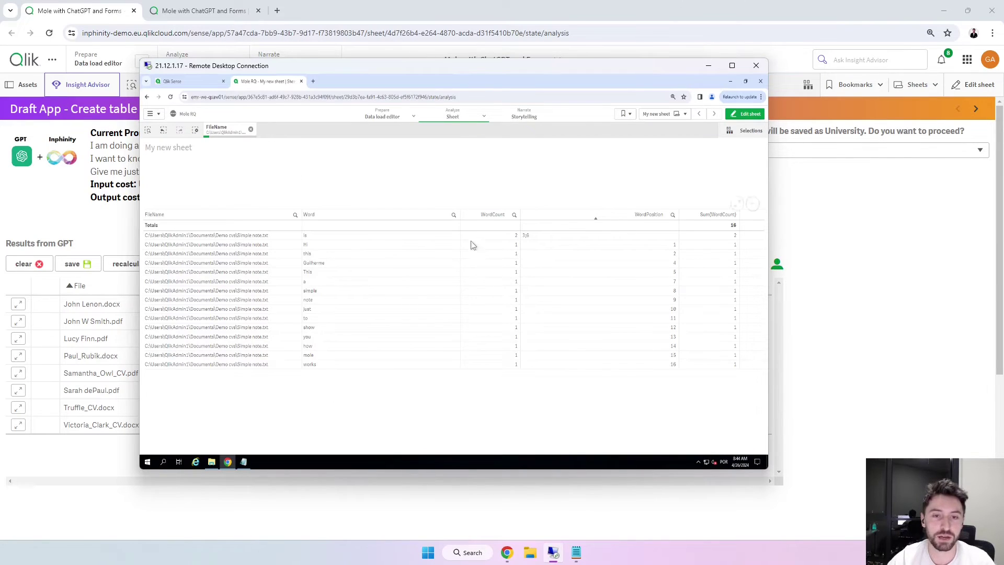
{"action": "left_click", "coordinate": [709, 65]}
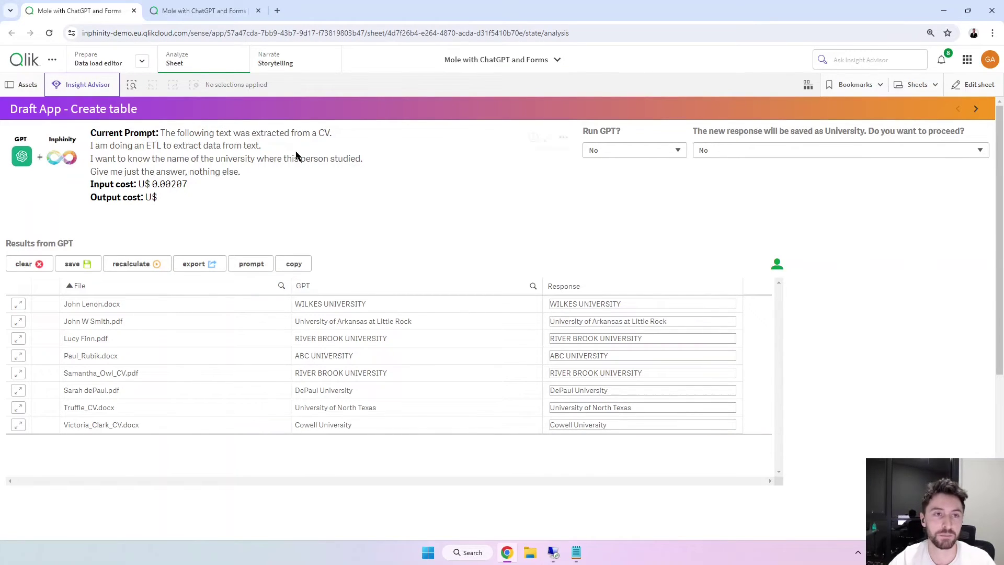
Show the Data load script, highlighting the Mole_table load, FileName, WordPosition and File_Content Content fields.
{"action": "key", "text": "ctrl+Tab"}
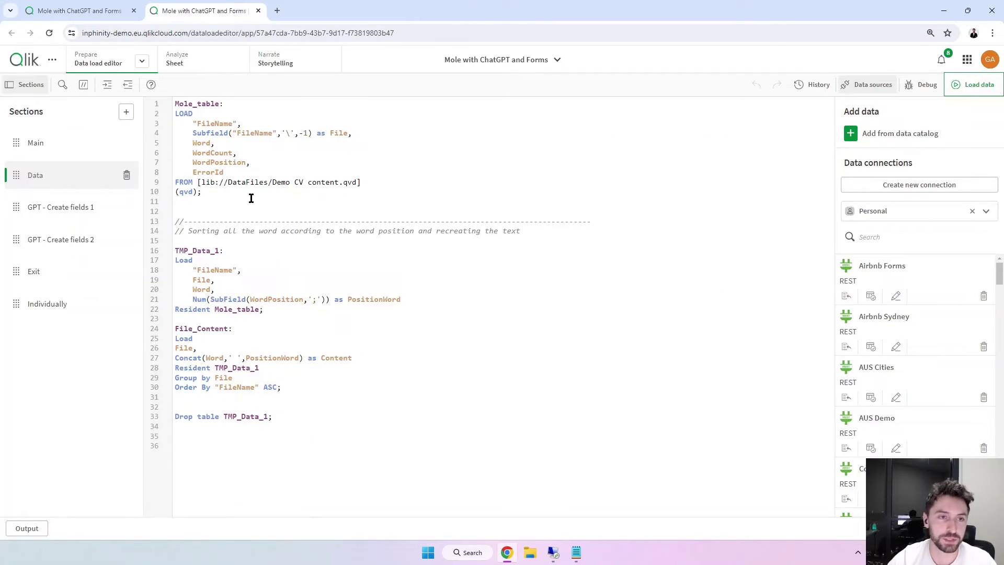
{"action": "left_click_drag", "start_coordinate": [252, 196], "coordinate": [164, 99]}
{"action": "left_click", "coordinate": [308, 152]}
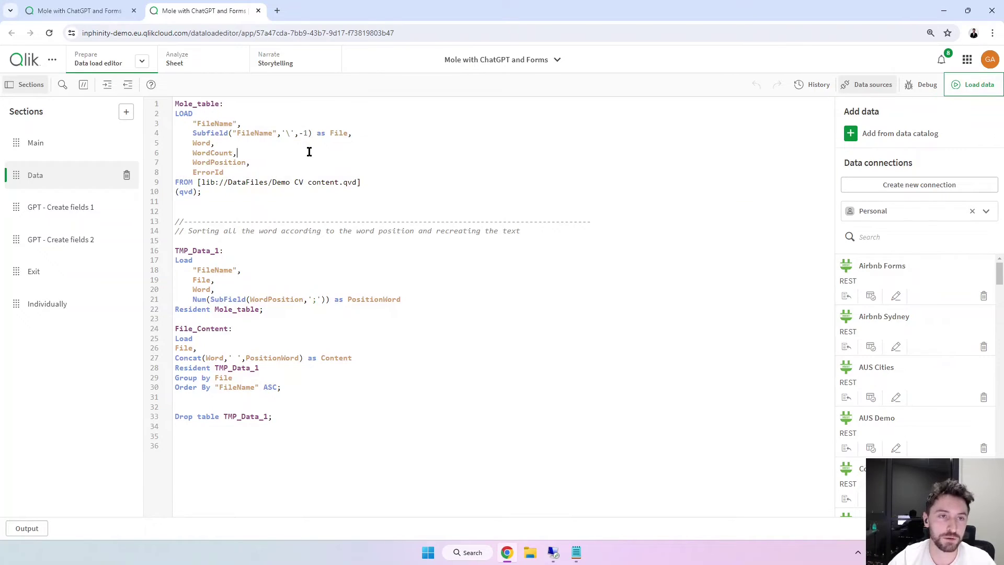
{"action": "mouse_move", "coordinate": [201, 124]}
{"action": "left_mouse_down"}
{"action": "mouse_move", "coordinate": [234, 123]}
{"action": "mouse_move", "coordinate": [211, 142]}
{"action": "mouse_move", "coordinate": [247, 161]}
{"action": "left_mouse_up"}
{"action": "left_click", "coordinate": [229, 275]}
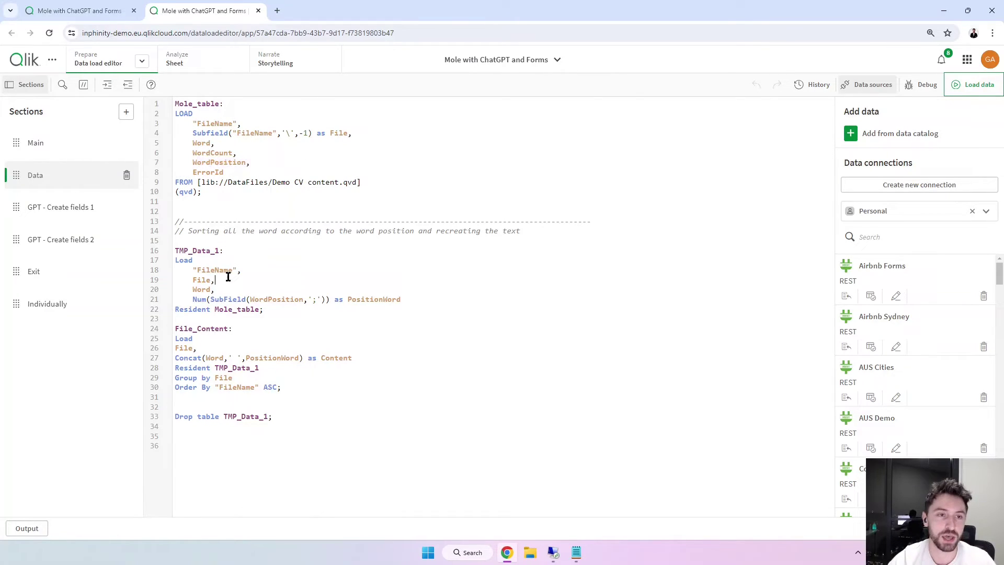
{"action": "mouse_move", "coordinate": [176, 328]}
{"action": "left_mouse_down"}
{"action": "mouse_move", "coordinate": [191, 339]}
{"action": "mouse_move", "coordinate": [172, 346]}
{"action": "mouse_move", "coordinate": [224, 358]}
{"action": "mouse_move", "coordinate": [301, 358]}
{"action": "left_mouse_up"}
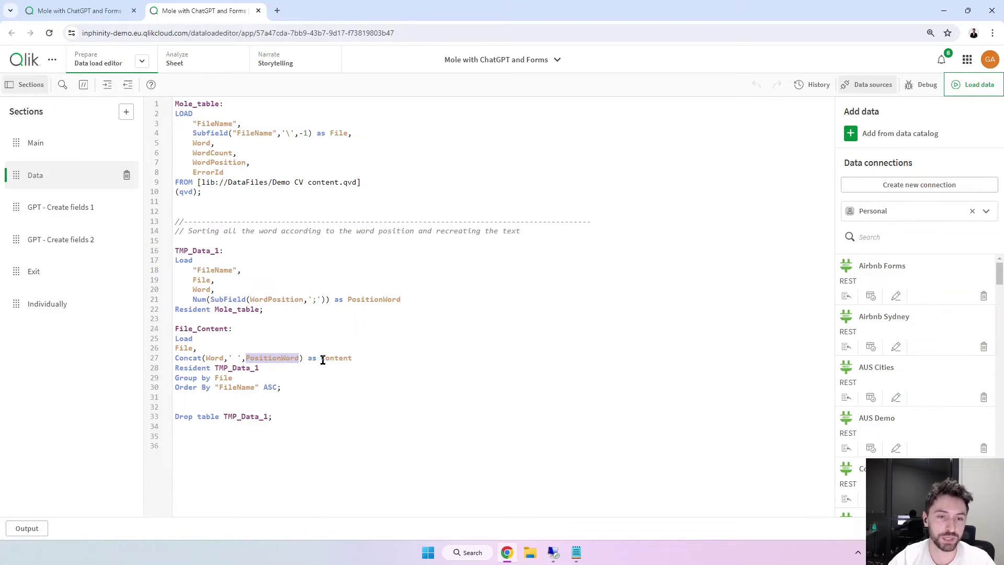
{"action": "left_click_drag", "start_coordinate": [323, 360], "coordinate": [357, 359]}
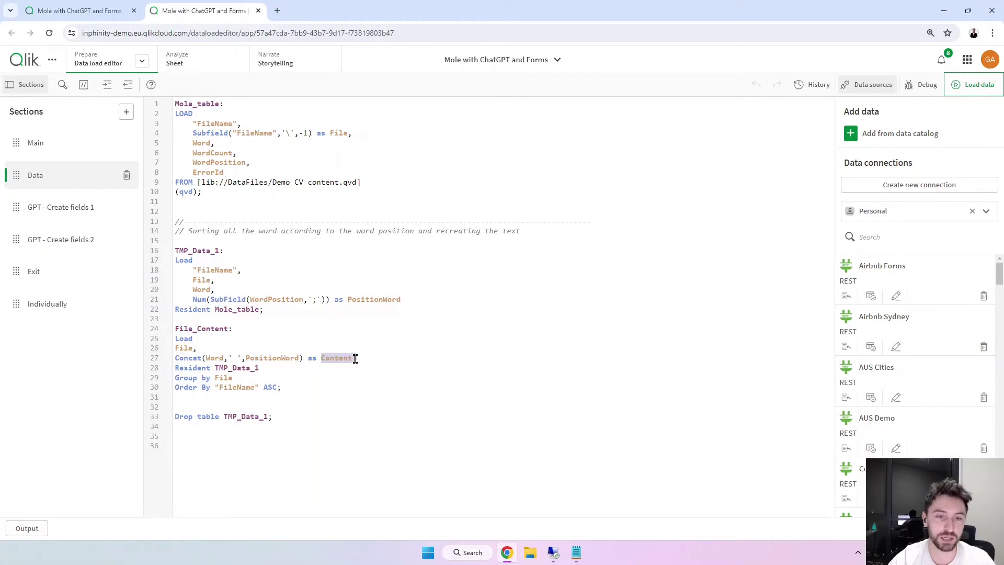
Open the GPT - Create fields 1 section and highlight the vRunGPT condition and form-reading block.
{"action": "left_click", "coordinate": [78, 208]}
{"action": "left_click_drag", "start_coordinate": [307, 125], "coordinate": [194, 123]}
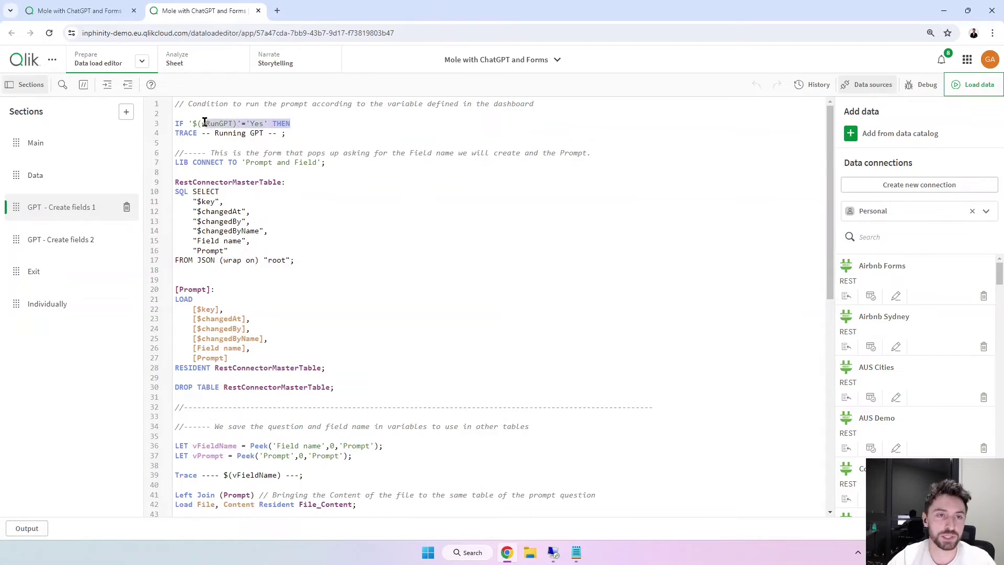
{"action": "left_click", "coordinate": [247, 124]}
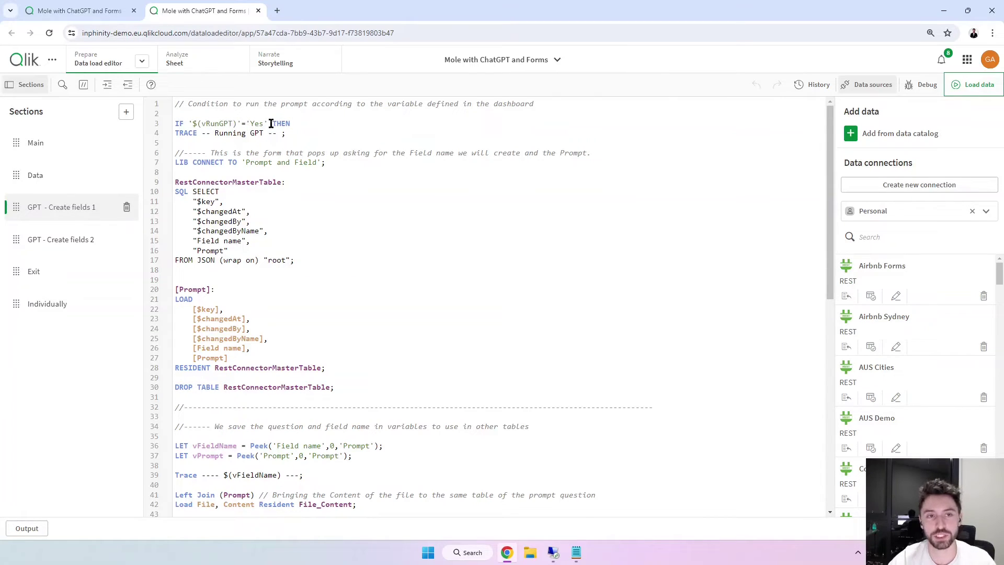
{"action": "left_click_drag", "start_coordinate": [292, 123], "coordinate": [249, 124]}
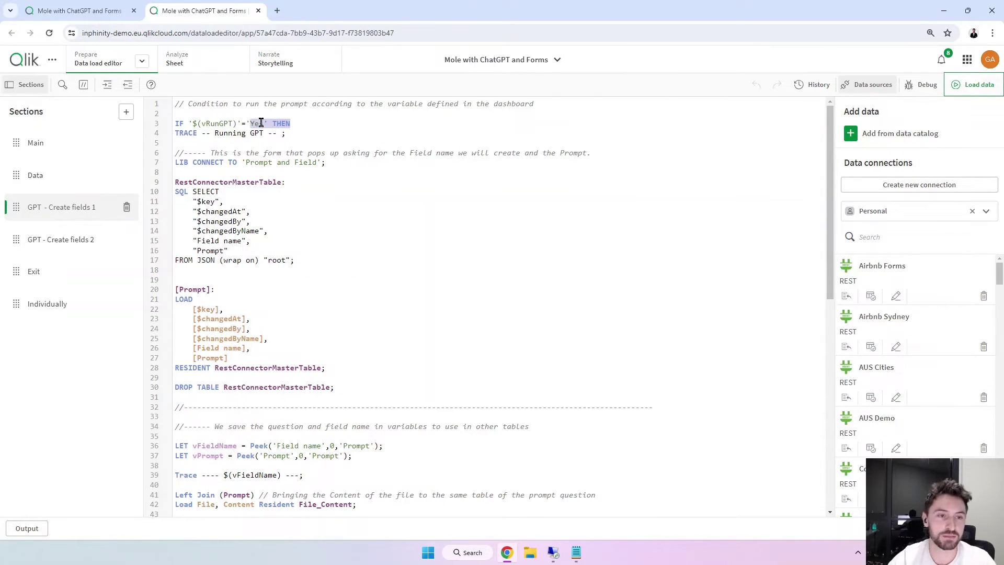
{"action": "key", "text": "Right"}
{"action": "left_click_drag", "start_coordinate": [202, 158], "coordinate": [335, 366]}
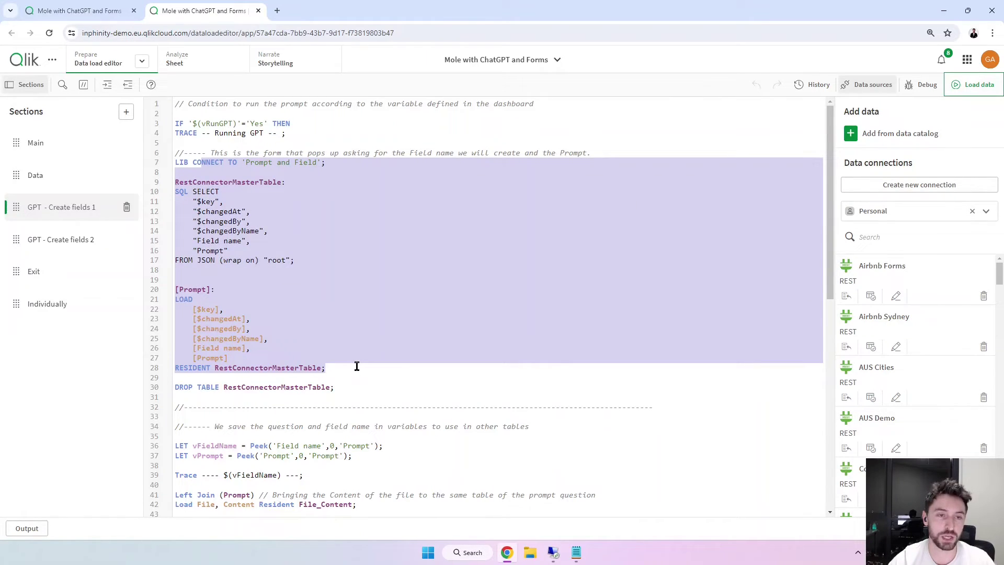
{"action": "left_click", "coordinate": [355, 365]}
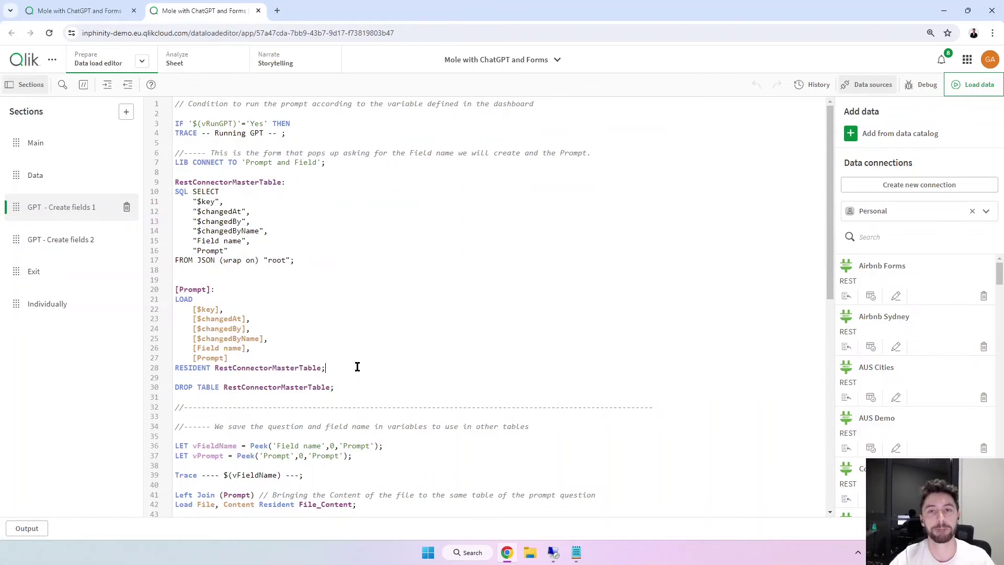
{"action": "scroll", "coordinate": [243, 329], "scroll_direction": "down", "scroll_amount": 1}
{"action": "scroll", "coordinate": [240, 346], "scroll_direction": "down", "scroll_amount": 3}
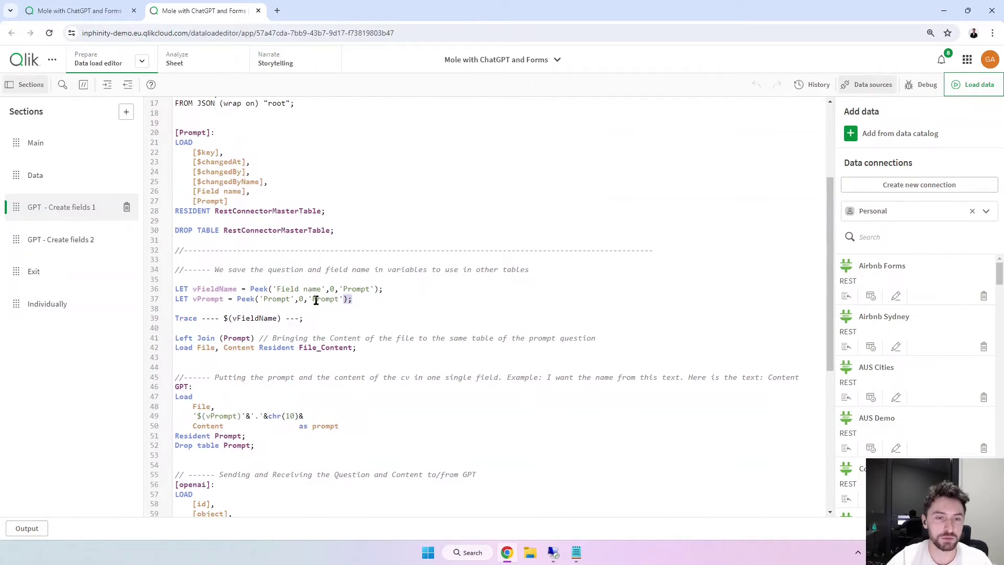
{"action": "left_click_drag", "start_coordinate": [359, 348], "coordinate": [200, 350]}
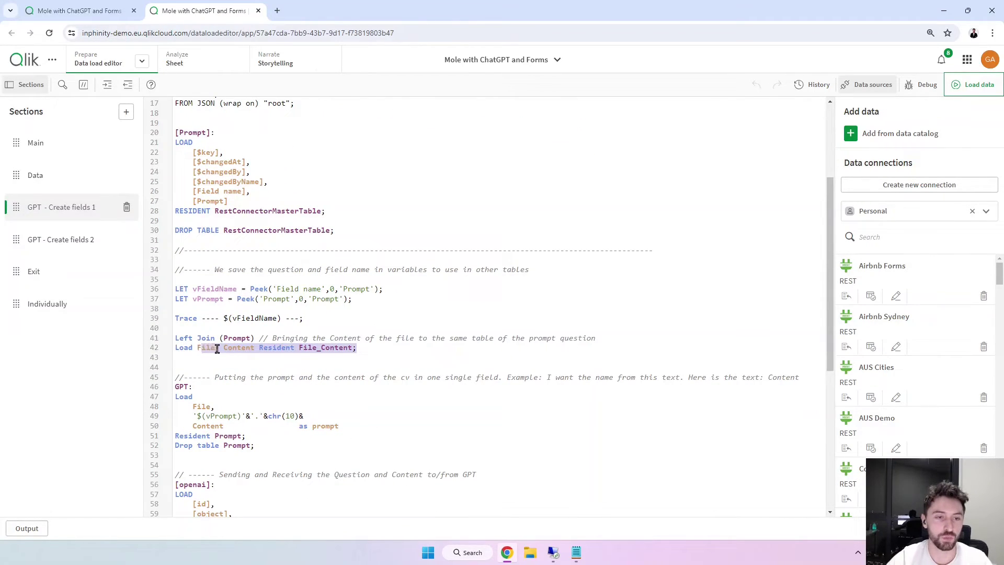
Highlight the File and prompt fields and the block that sends questions to GPT.
{"action": "left_click", "coordinate": [223, 348]}
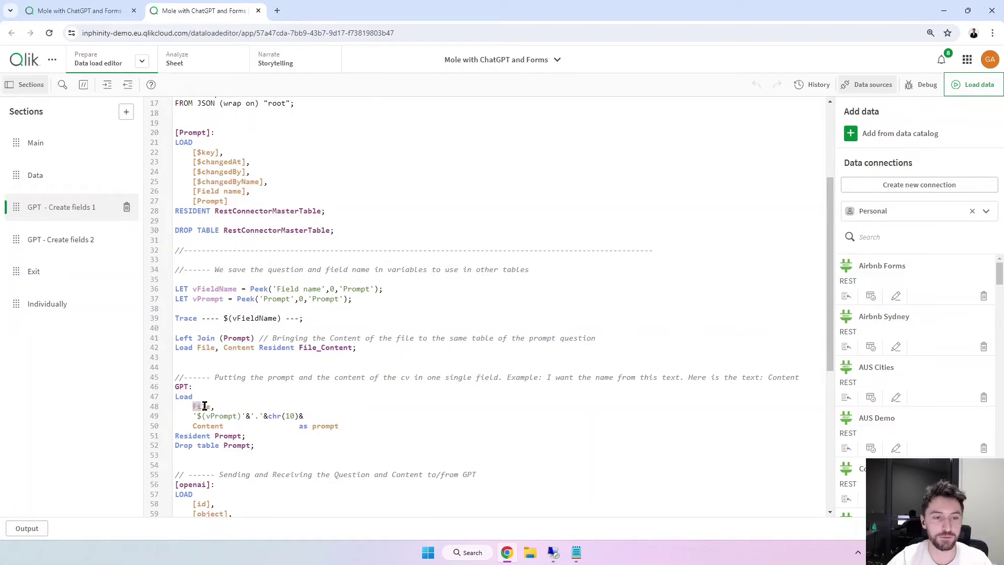
{"action": "mouse_move", "coordinate": [193, 417]}
{"action": "left_mouse_down"}
{"action": "mouse_move", "coordinate": [243, 417]}
{"action": "mouse_move", "coordinate": [224, 426]}
{"action": "left_mouse_up"}
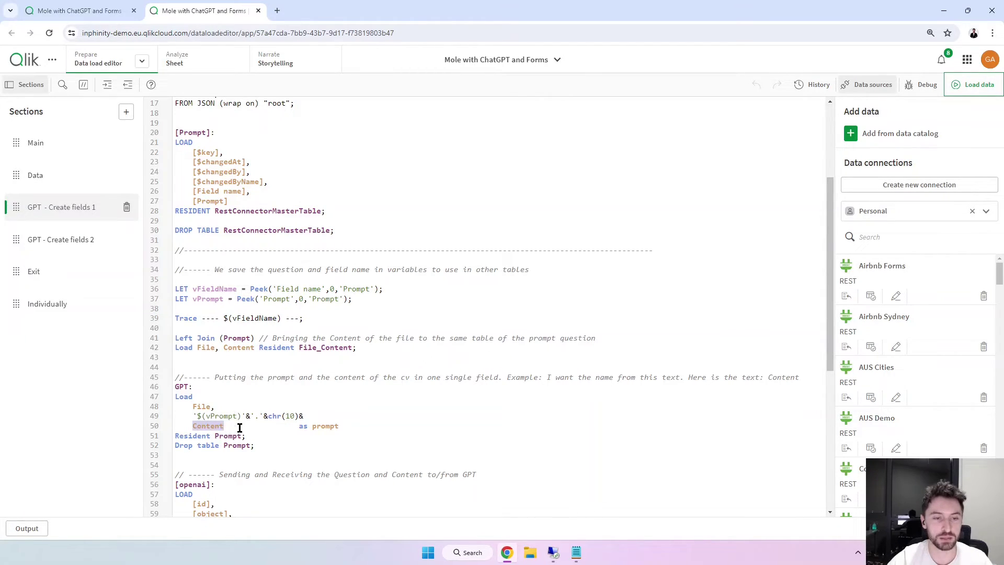
{"action": "left_click_drag", "start_coordinate": [313, 426], "coordinate": [344, 426]}
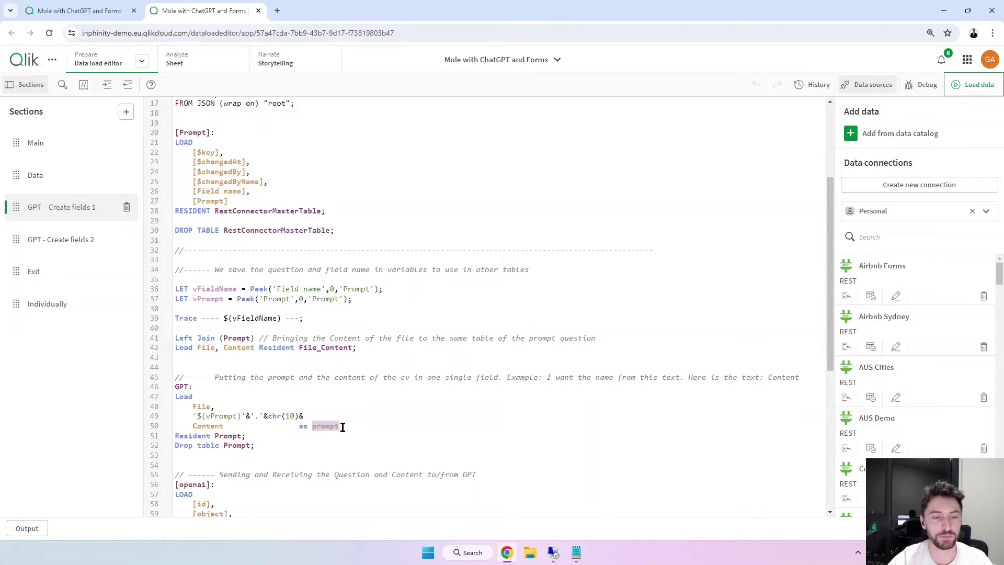
{"action": "scroll", "coordinate": [330, 439], "scroll_direction": "down", "scroll_amount": 3}
{"action": "left_click", "coordinate": [317, 248]}
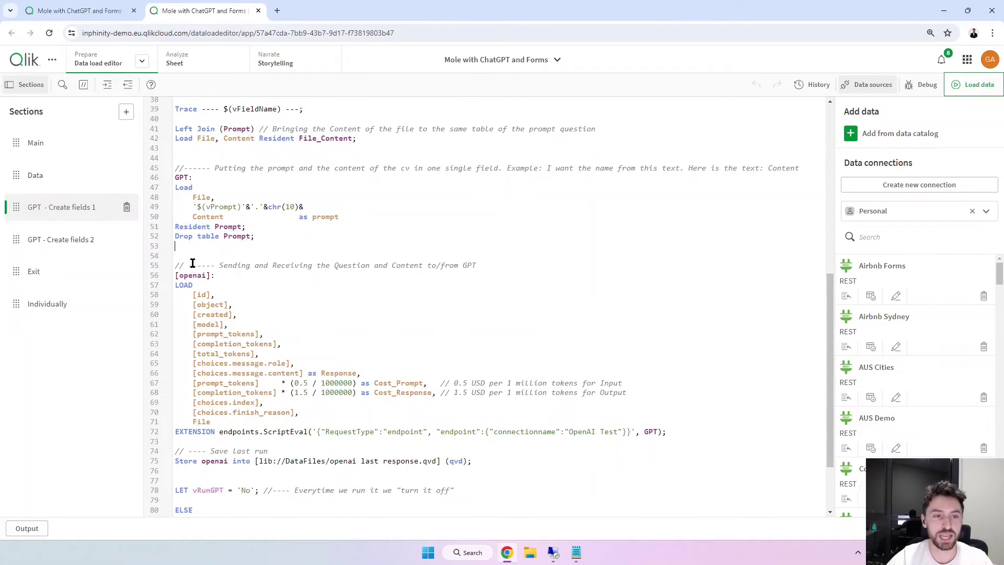
{"action": "left_click_drag", "start_coordinate": [191, 264], "coordinate": [293, 432]}
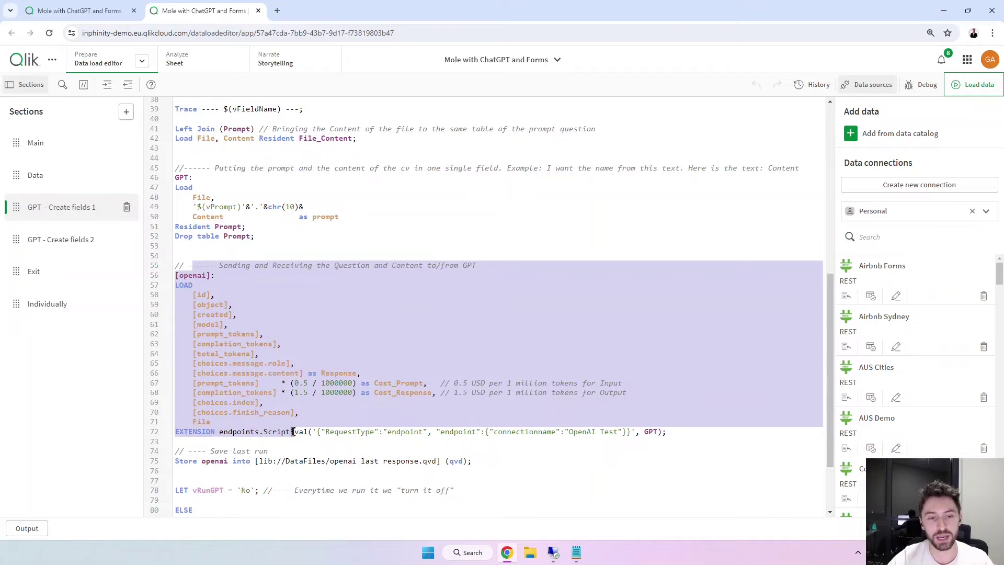
{"action": "left_click", "coordinate": [919, 238]}
{"action": "type", "text": "open"}
Start an OpenAI connection with the Completions API configuration, then view OpenAI's project API keys page.
{"action": "left_click", "coordinate": [911, 184]}
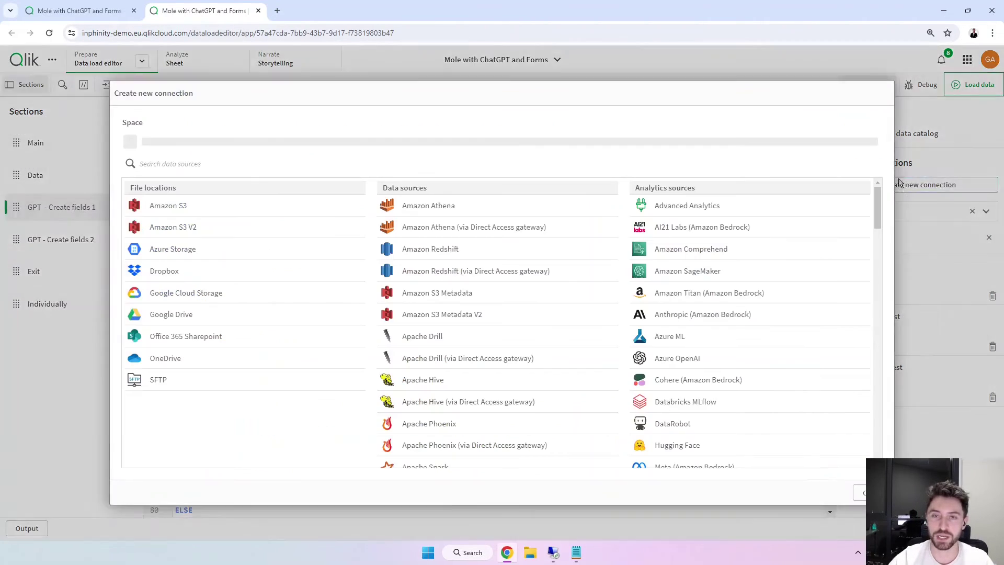
{"action": "type", "text": "open"}
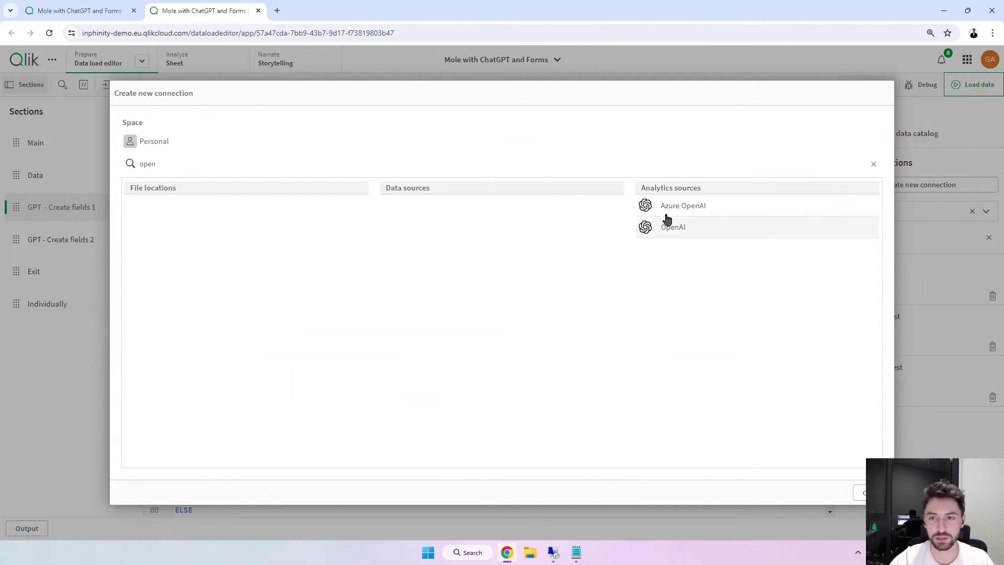
{"action": "left_click", "coordinate": [681, 227]}
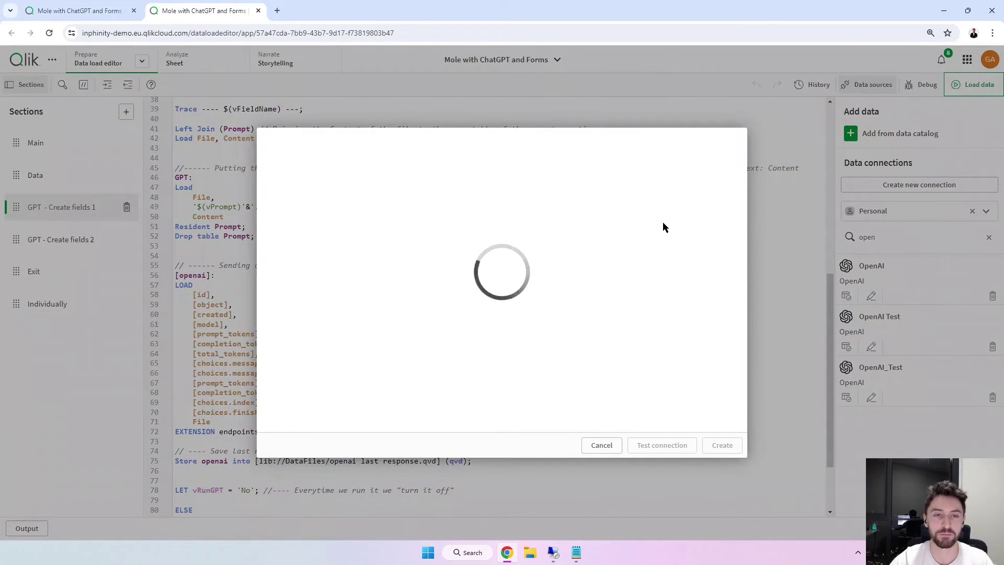
{"action": "left_click", "coordinate": [334, 204]}
{"action": "left_click", "coordinate": [330, 248]}
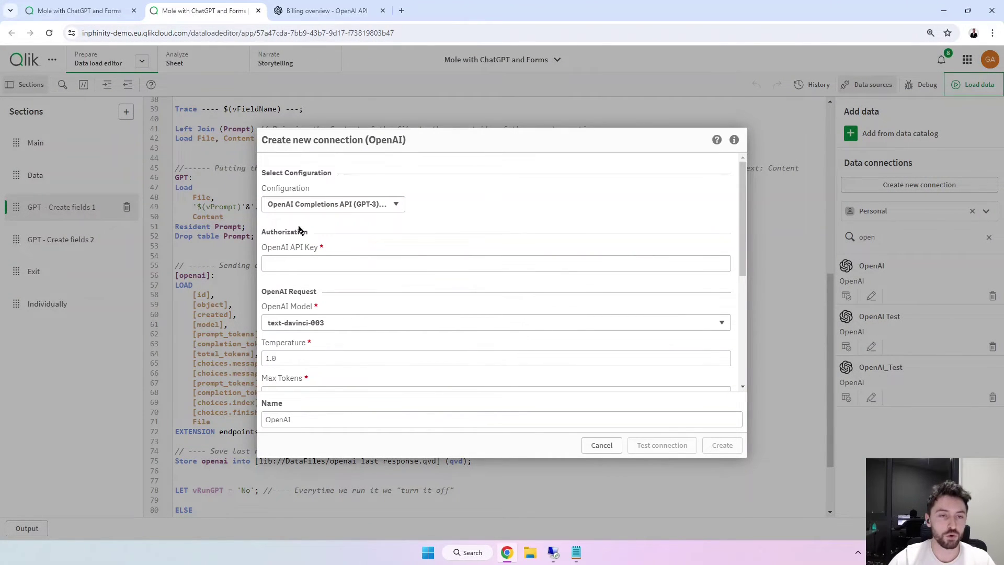
{"action": "left_click", "coordinate": [325, 10]}
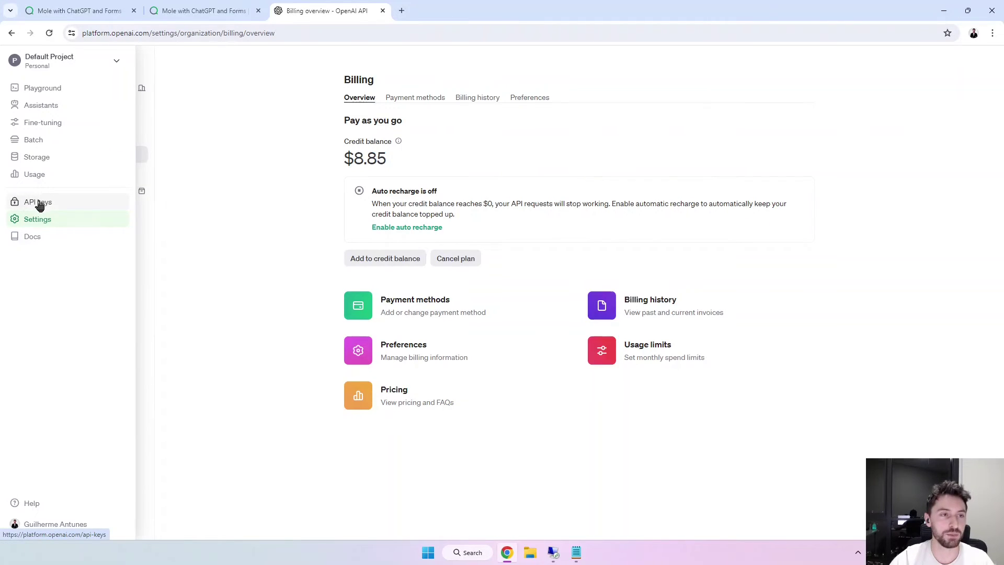
{"action": "left_click", "coordinate": [40, 206]}
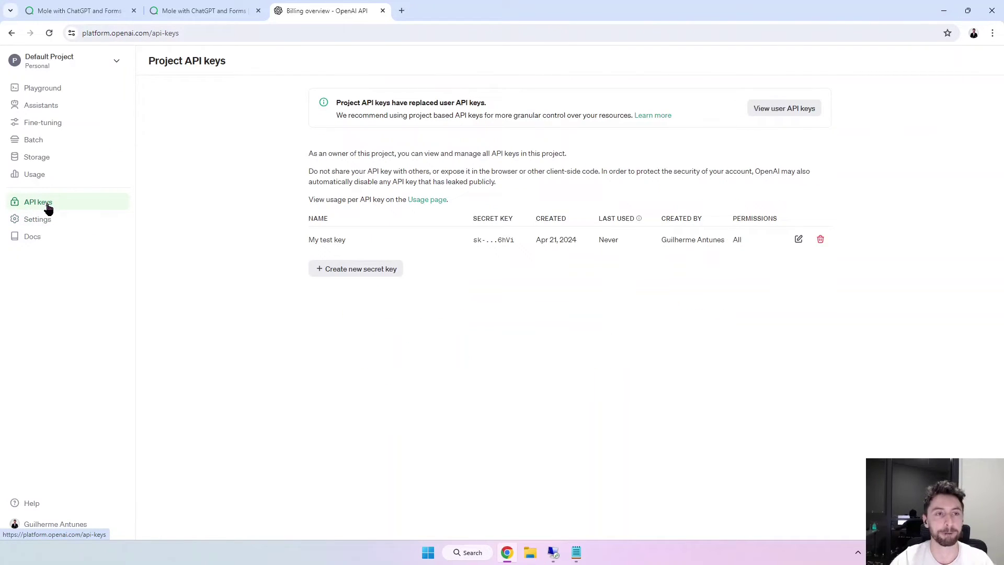
Review the OpenAI connection form, changing Max Tokens from 16 to 120, then discard it with Esc.
{"action": "left_click", "coordinate": [188, 10]}
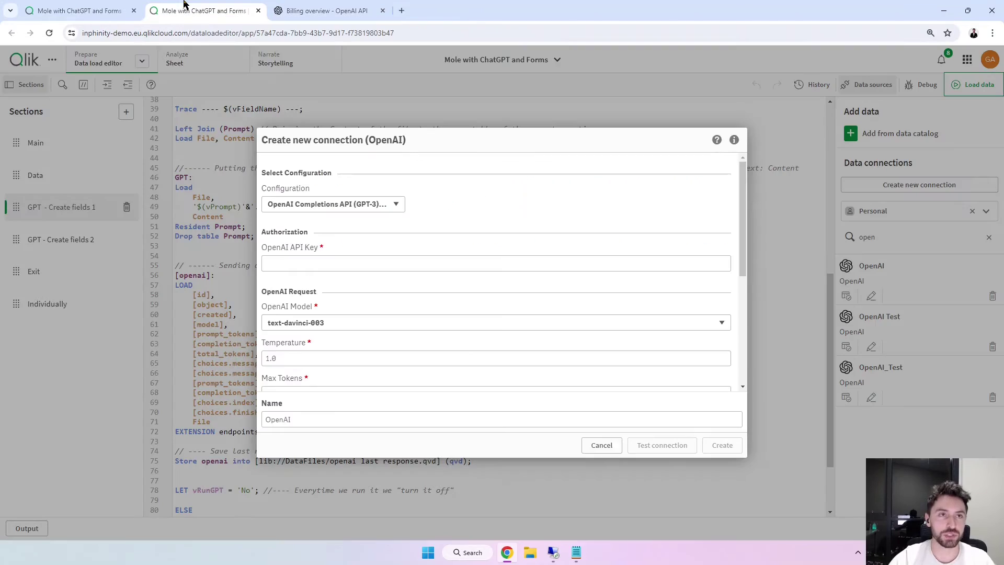
{"action": "left_click", "coordinate": [321, 262]}
{"action": "scroll", "coordinate": [373, 350], "scroll_direction": "down", "scroll_amount": 2}
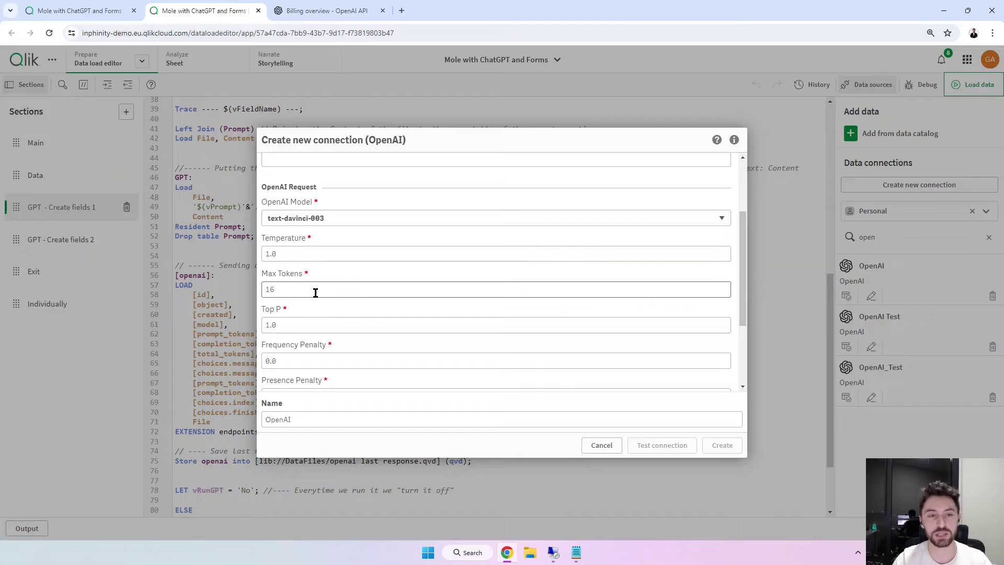
{"action": "left_click", "coordinate": [315, 291]}
{"action": "double_click", "coordinate": [273, 288]}
{"action": "type", "text": "120"}
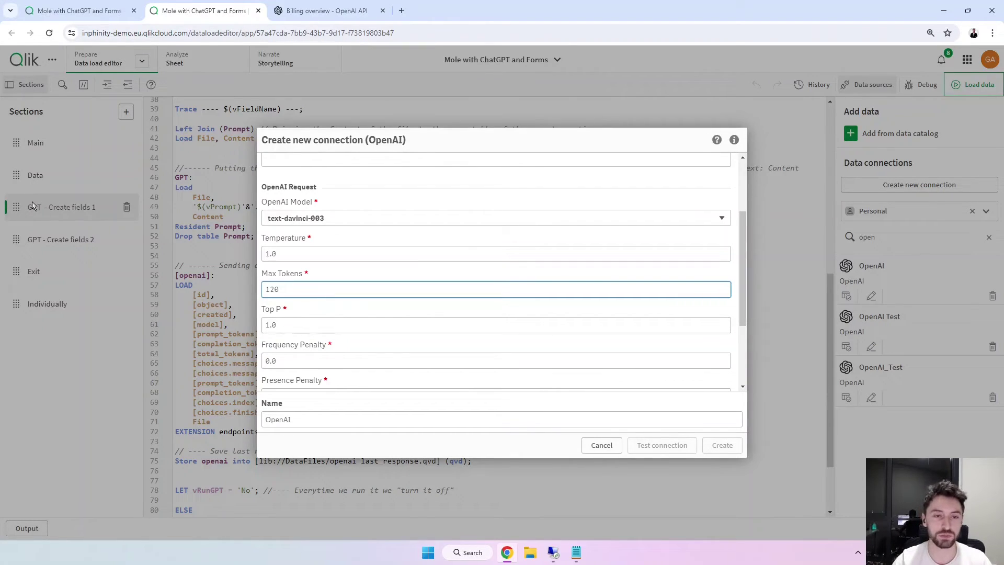
{"action": "left_click", "coordinate": [339, 271]}
{"action": "scroll", "coordinate": [340, 271], "scroll_direction": "down", "scroll_amount": 3}
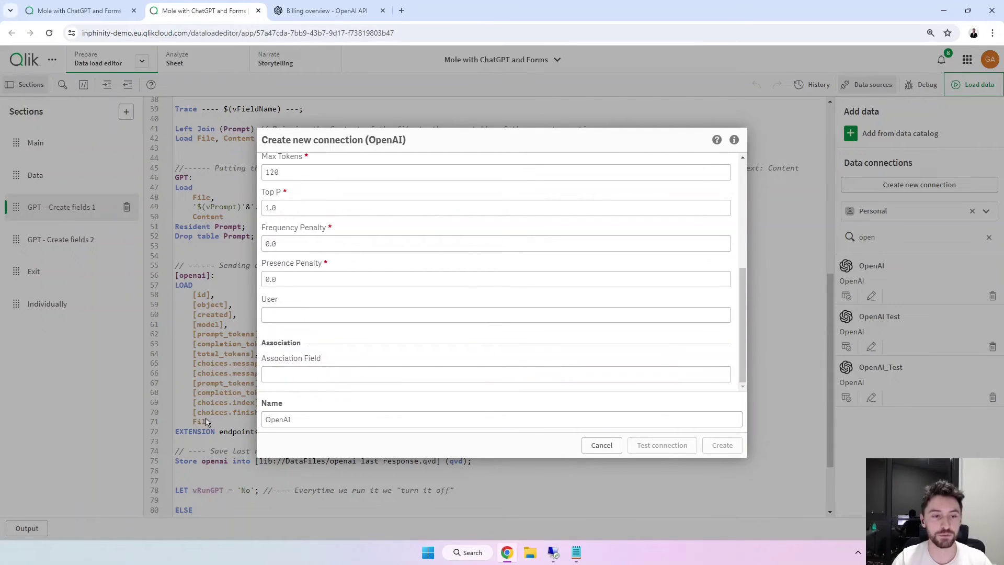
{"action": "left_click_drag", "start_coordinate": [218, 422], "coordinate": [259, 418]}
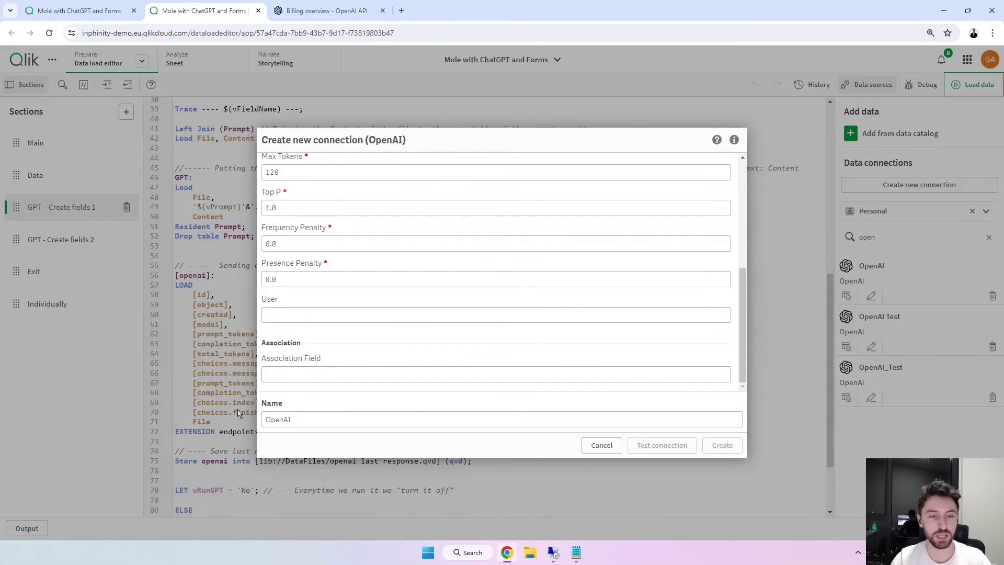
{"action": "left_click", "coordinate": [293, 375]}
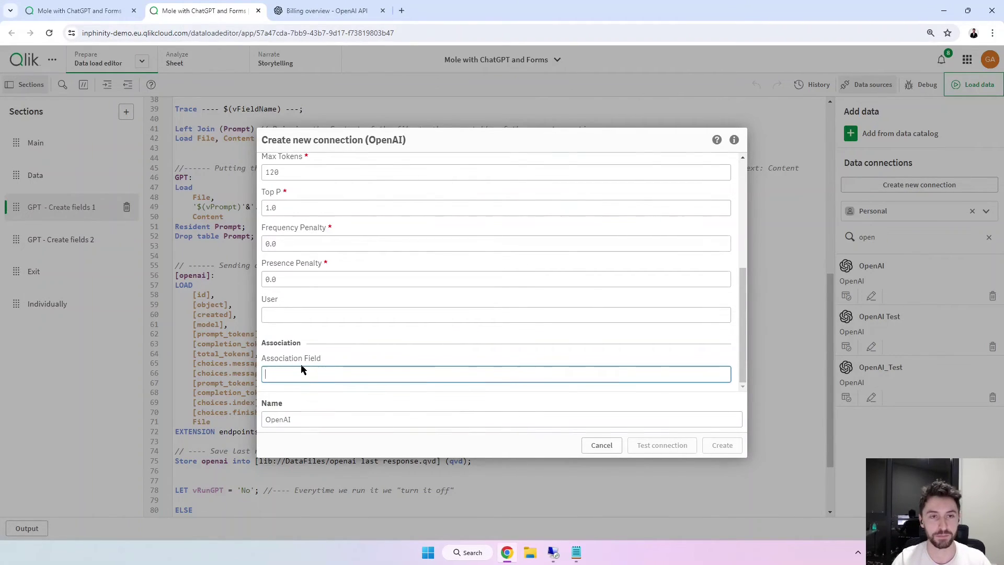
{"action": "key", "text": "Escape"}
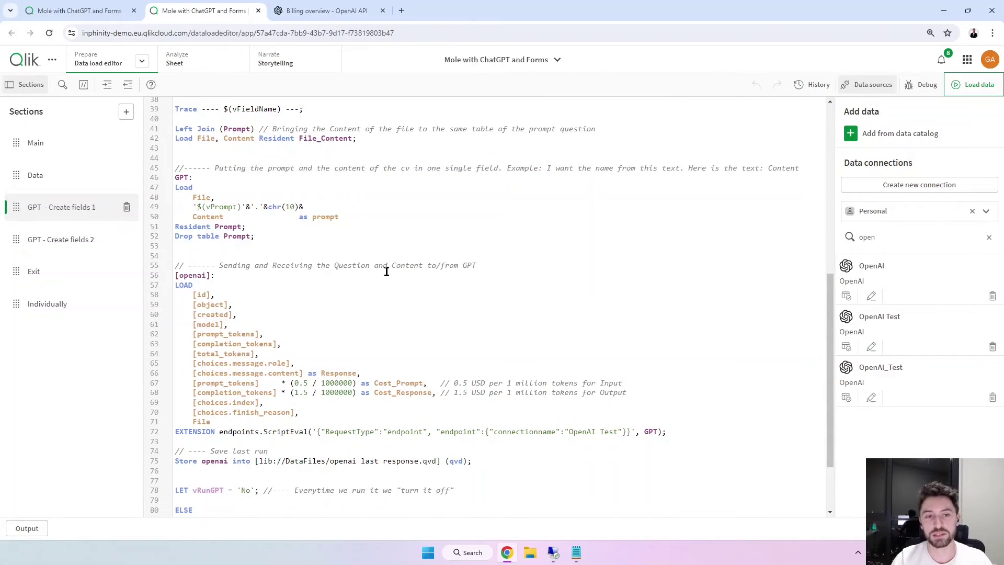
{"action": "scroll", "coordinate": [258, 402], "scroll_direction": "down", "scroll_amount": 3}
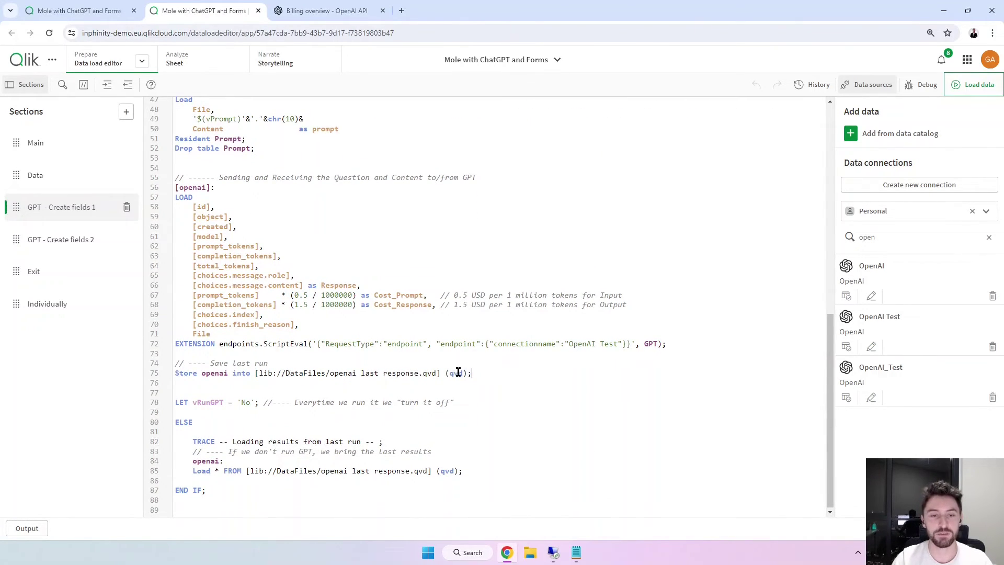
{"action": "left_click_drag", "start_coordinate": [459, 373], "coordinate": [333, 373]}
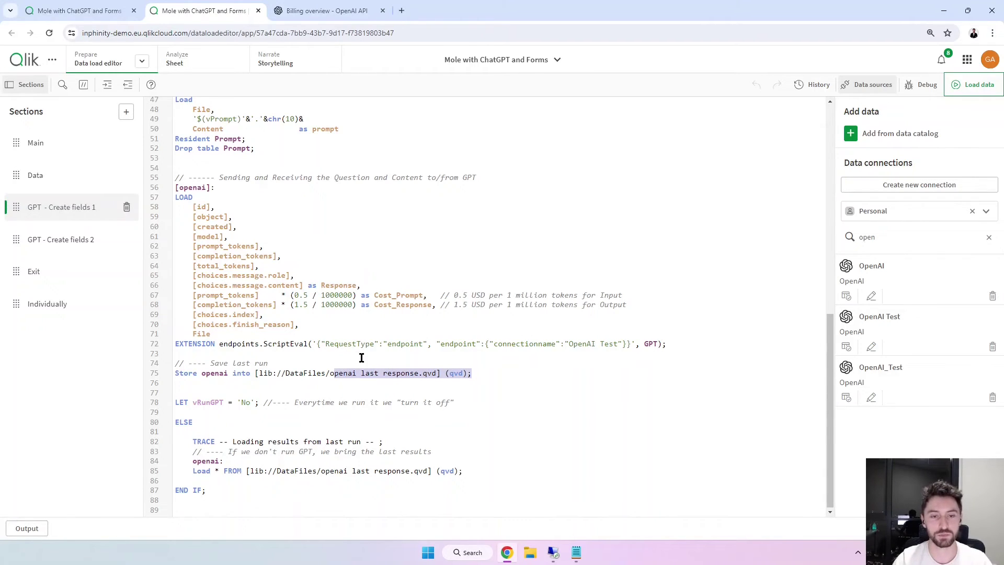
{"action": "left_click", "coordinate": [425, 373]}
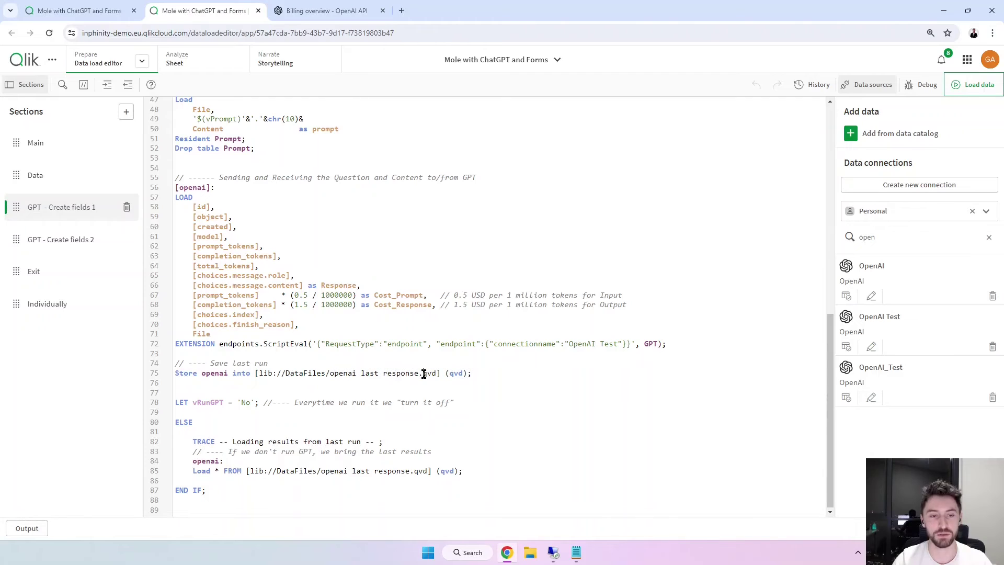
{"action": "left_click_drag", "start_coordinate": [227, 145], "coordinate": [299, 338]}
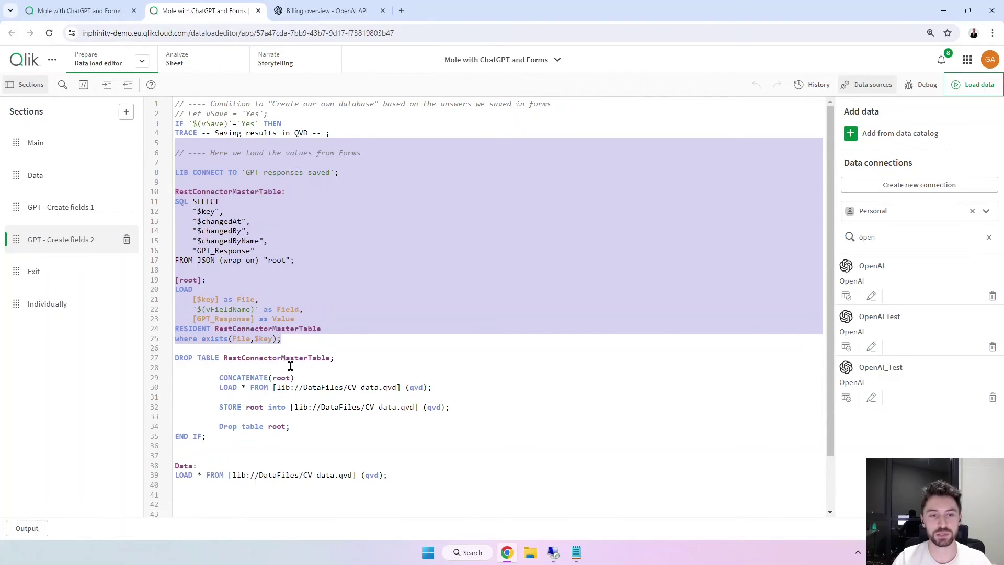
{"action": "left_click_drag", "start_coordinate": [265, 368], "coordinate": [280, 419]}
{"action": "left_click", "coordinate": [300, 422]}
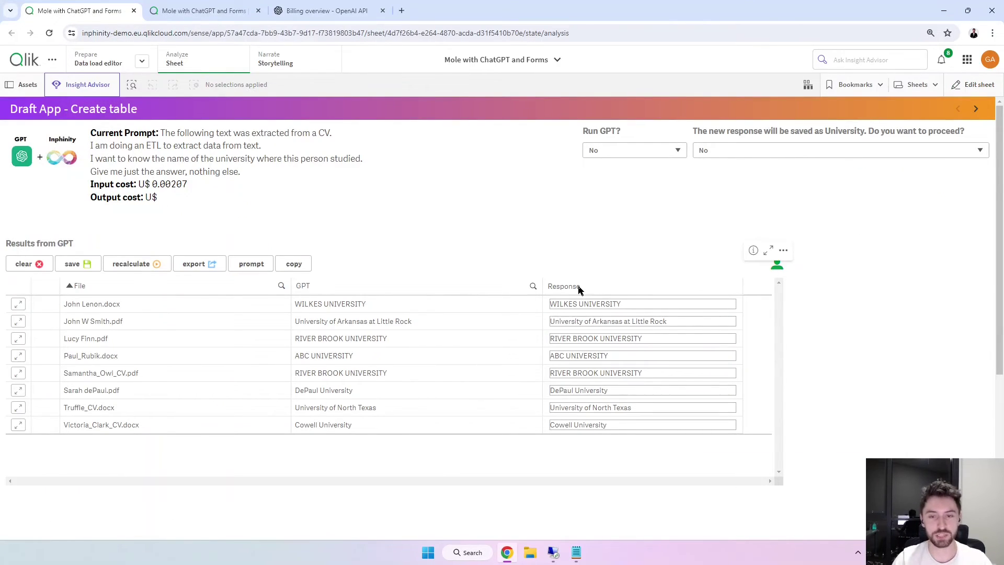
{"action": "left_click", "coordinate": [200, 11]}
{"action": "left_click_drag", "start_coordinate": [174, 133], "coordinate": [276, 425]}
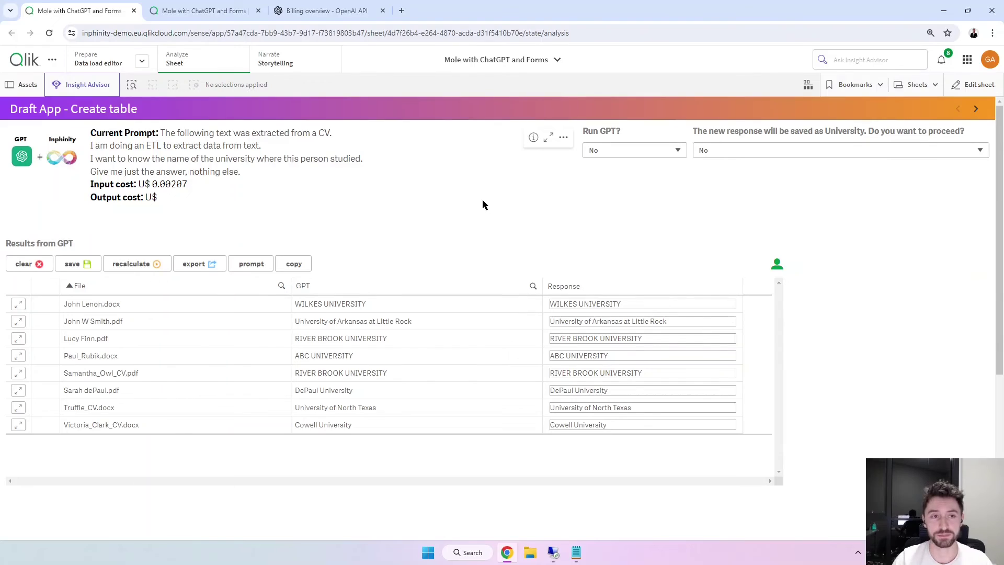
Highlight the Response and token-cost lines, check the Analytics Connector video, then highlight the prompt-content code.
{"action": "left_click_drag", "start_coordinate": [636, 306], "coordinate": [636, 285]}
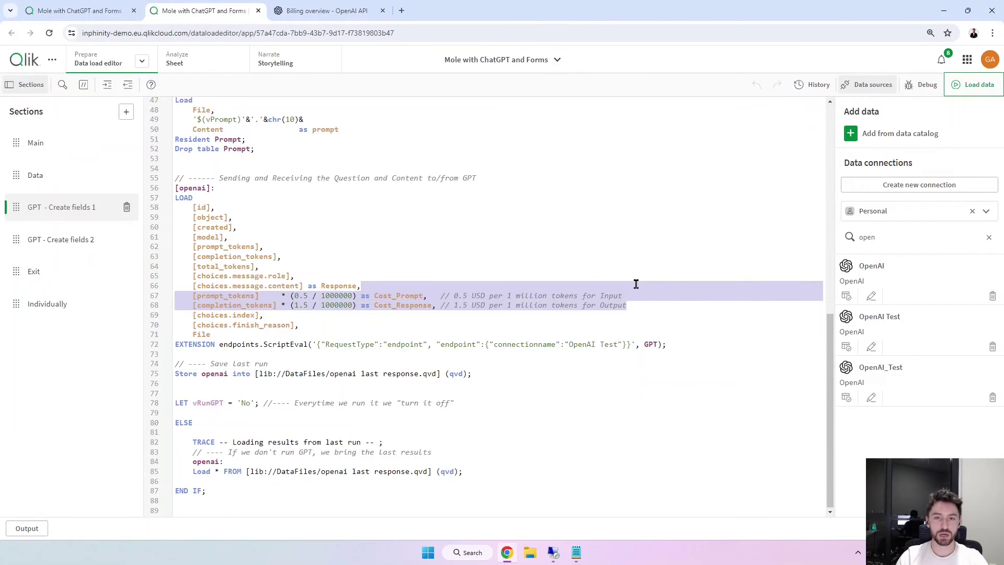
{"action": "left_click", "coordinate": [637, 295]}
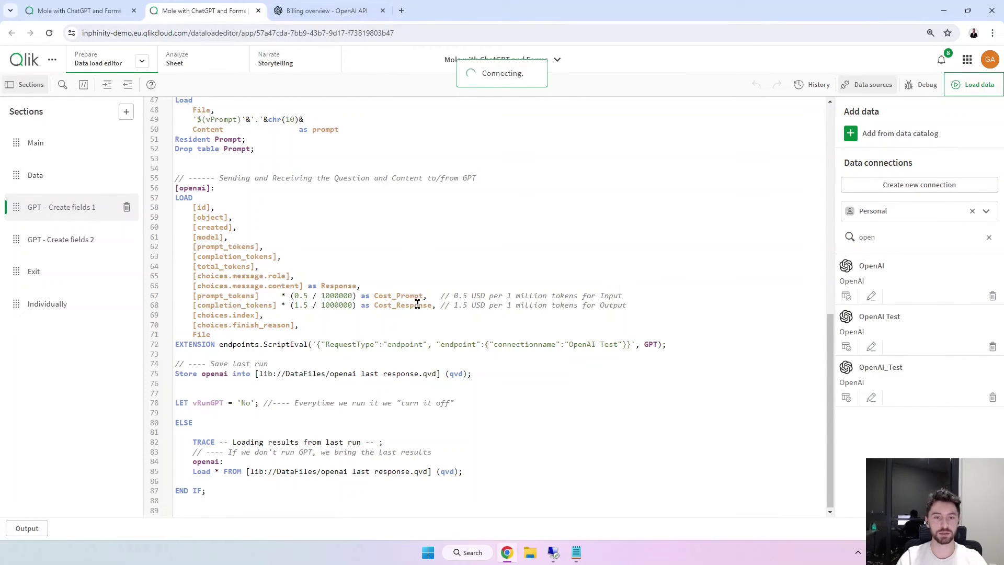
{"action": "scroll", "coordinate": [377, 337], "scroll_direction": "up", "scroll_amount": 3}
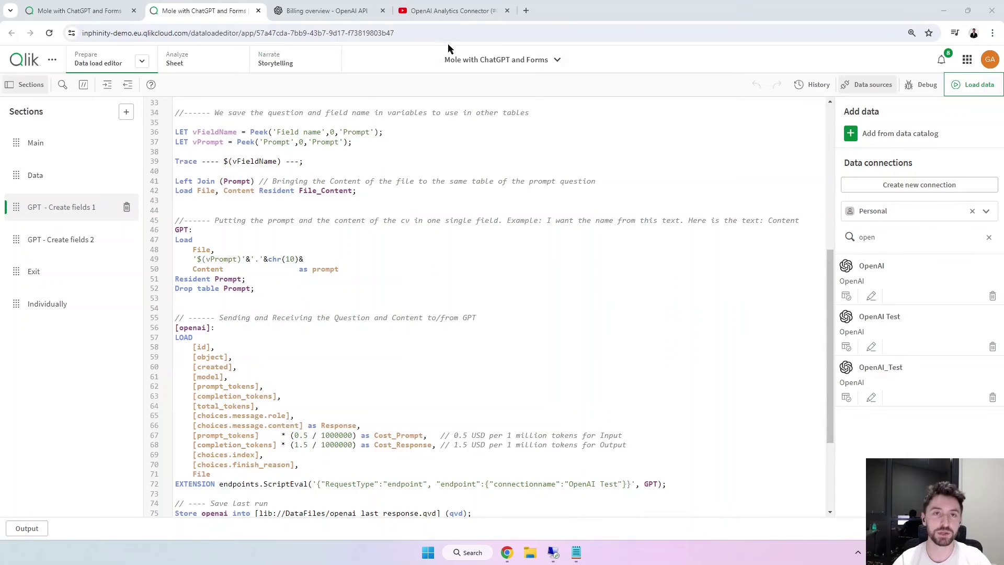
{"action": "left_click", "coordinate": [451, 10]}
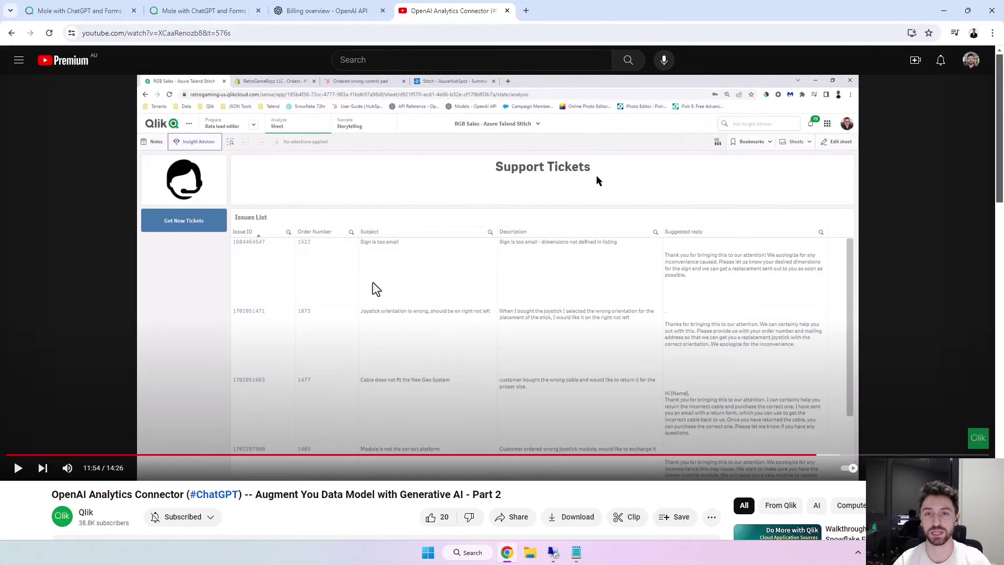
{"action": "left_click", "coordinate": [198, 11]}
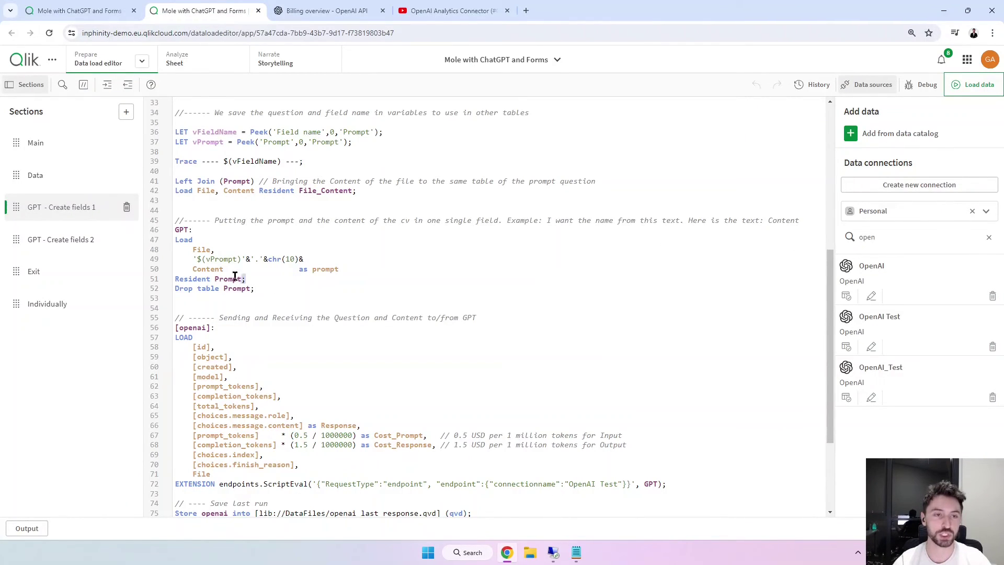
{"action": "left_click_drag", "start_coordinate": [246, 279], "coordinate": [169, 230]}
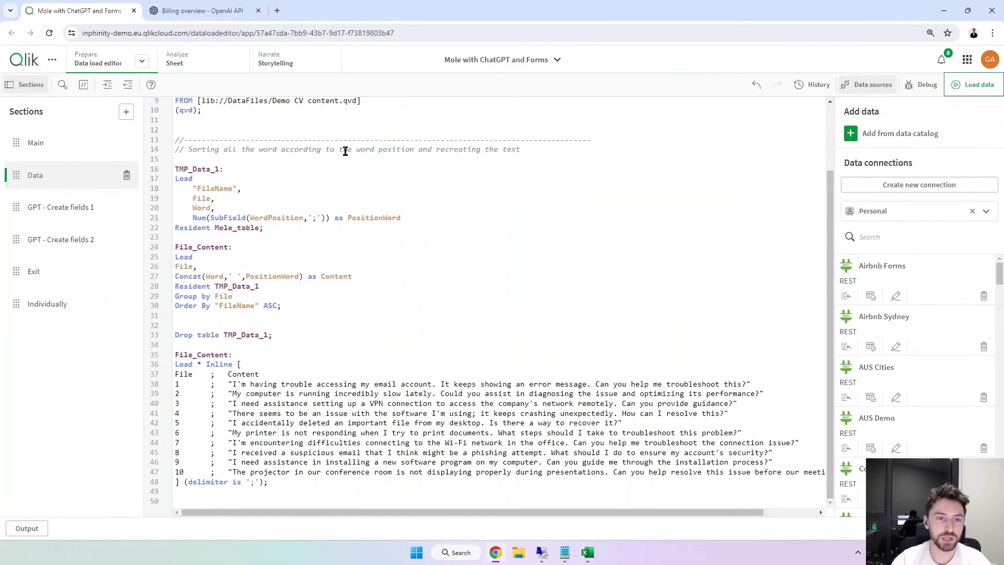
Comment out the old file-content loading code in the first 33 script lines.
{"action": "left_click", "coordinate": [371, 13]}
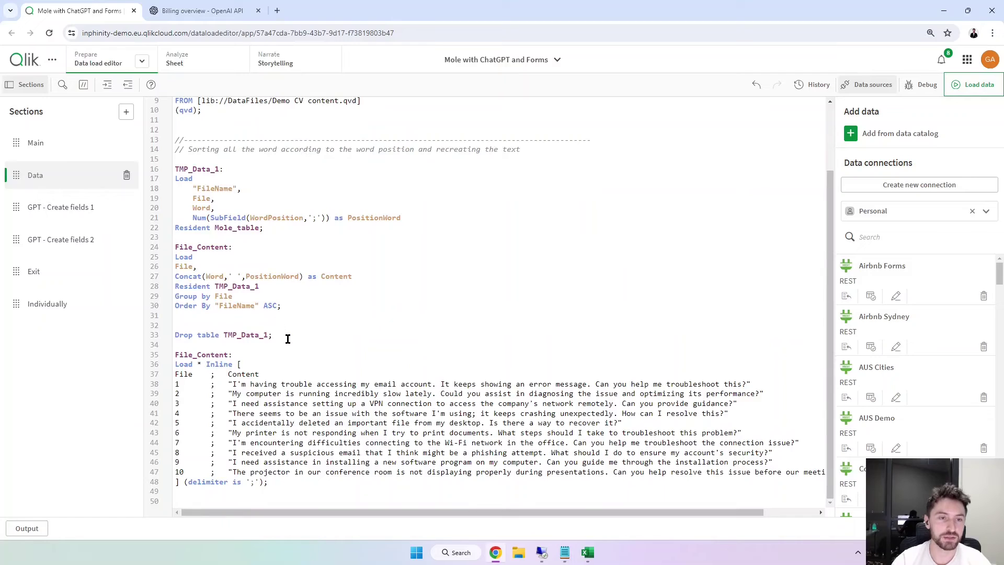
{"action": "left_click_drag", "start_coordinate": [280, 331], "coordinate": [281, 345]}
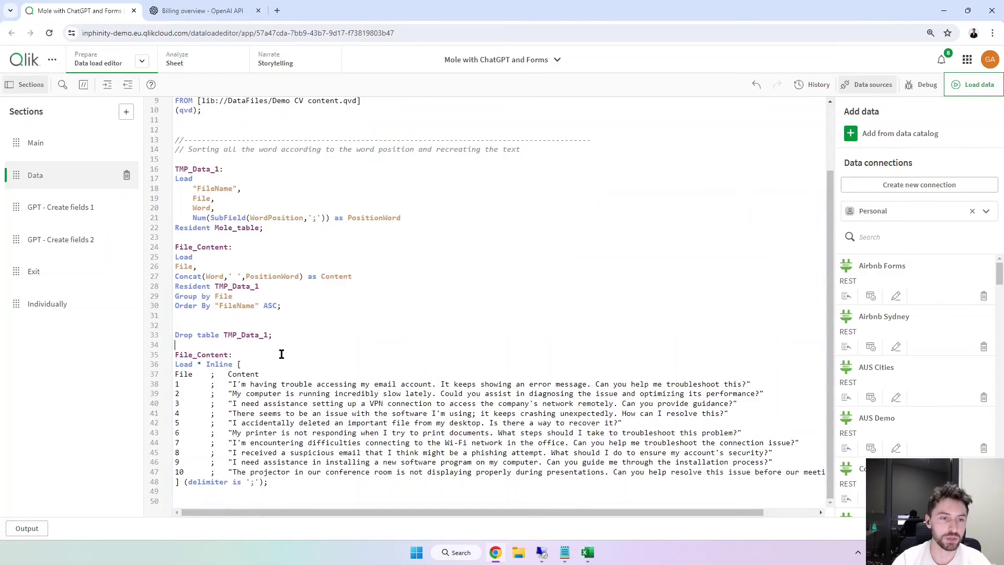
{"action": "double_click", "coordinate": [240, 378]}
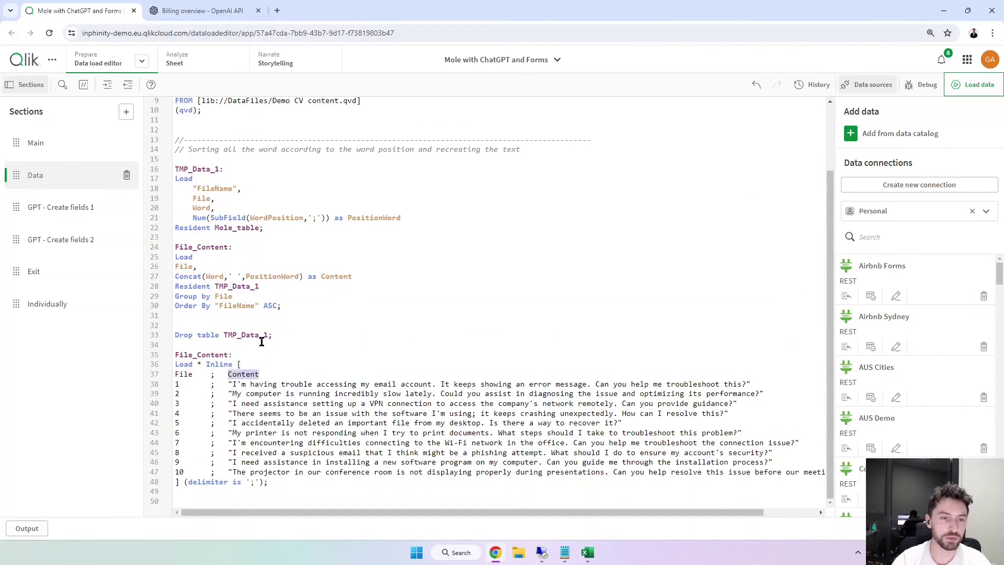
{"action": "left_click_drag", "start_coordinate": [265, 336], "coordinate": [109, 89]}
{"action": "left_click", "coordinate": [83, 85]}
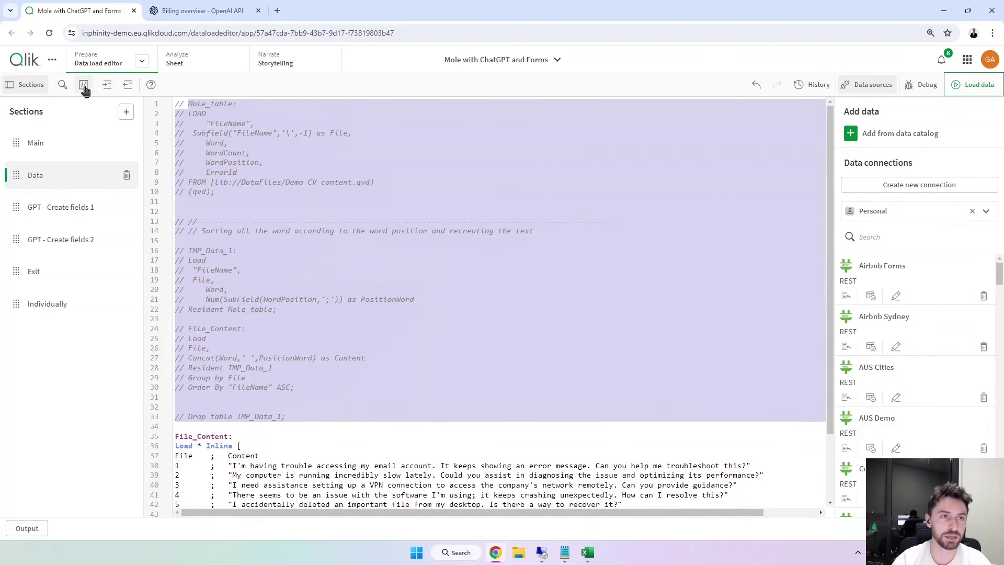
{"action": "left_click", "coordinate": [331, 295]}
Check the exists(File) condition in GPT - Create fields 1, then reload the app data.
{"action": "left_click", "coordinate": [81, 216]}
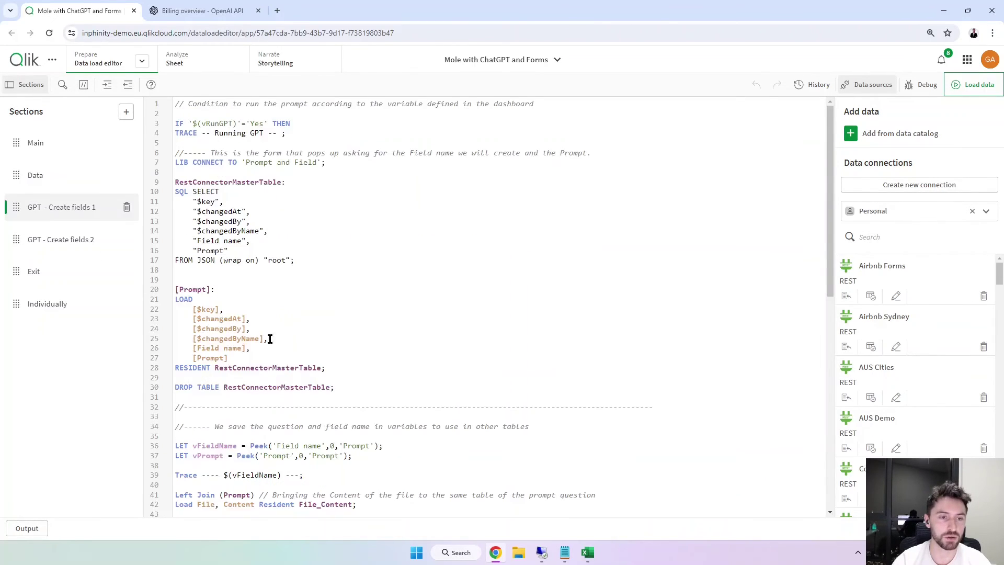
{"action": "scroll", "coordinate": [270, 353], "scroll_direction": "down", "scroll_amount": 4}
{"action": "scroll", "coordinate": [279, 435], "scroll_direction": "down", "scroll_amount": 1}
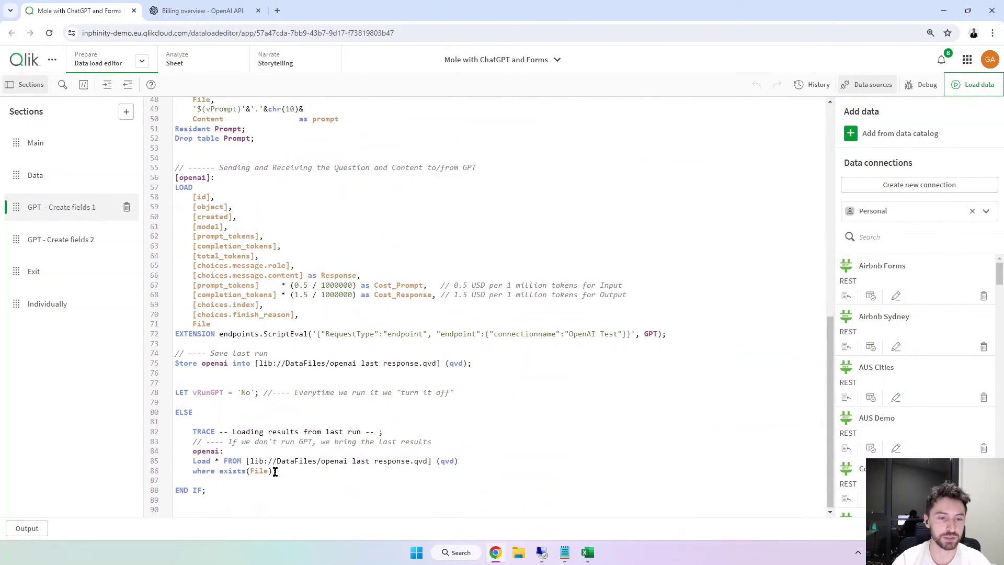
{"action": "left_click_drag", "start_coordinate": [273, 471], "coordinate": [220, 471]}
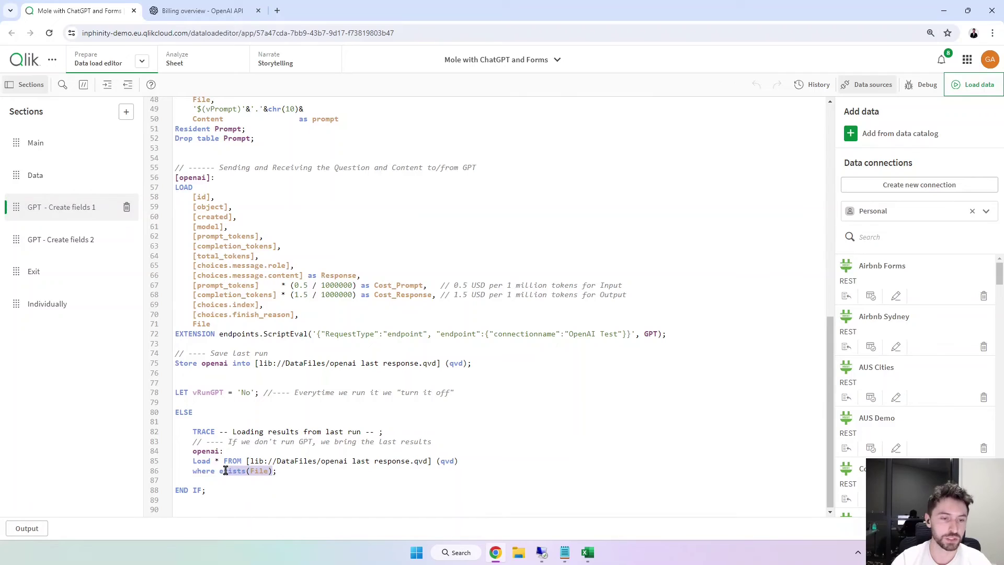
{"action": "left_click", "coordinate": [47, 176]}
{"action": "left_click", "coordinate": [970, 89]}
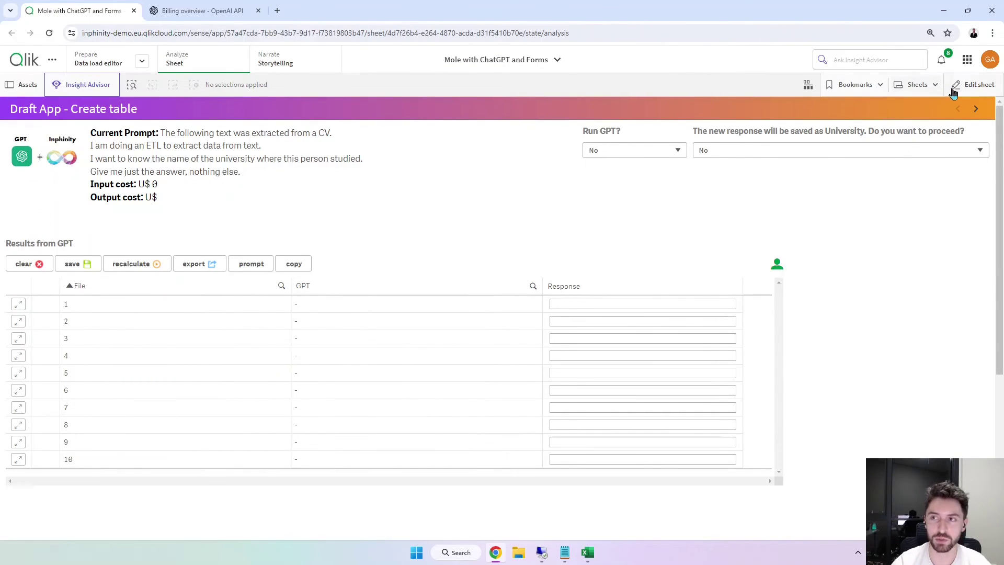
Add a measure =Only(Content) labelled Question to the Results from GPT table.
{"action": "left_click", "coordinate": [973, 83]}
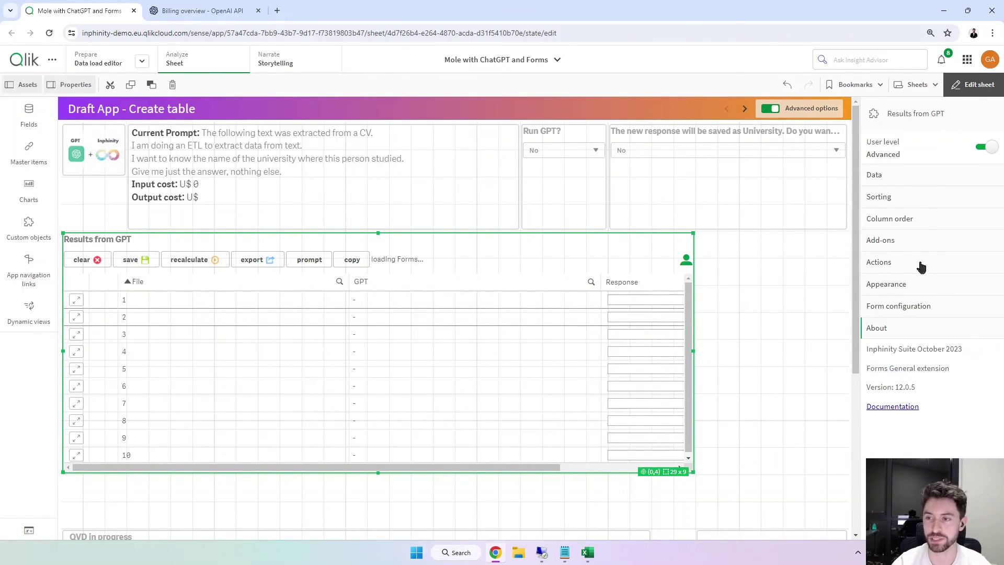
{"action": "left_click", "coordinate": [913, 175]}
{"action": "left_click", "coordinate": [920, 322]}
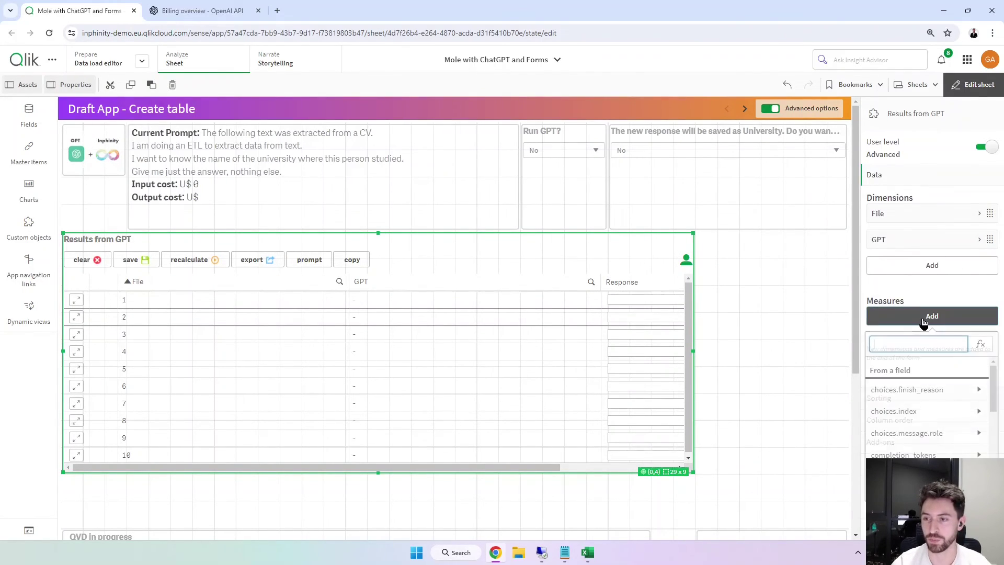
{"action": "type", "text": "=Only("}
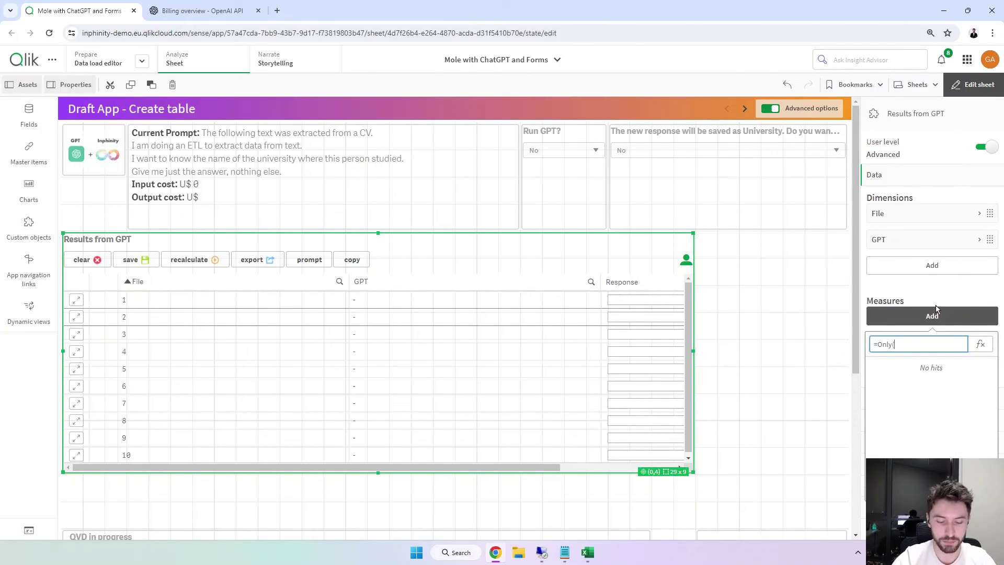
{"action": "type", "text": "Content"}
{"action": "key", "text": "Return"}
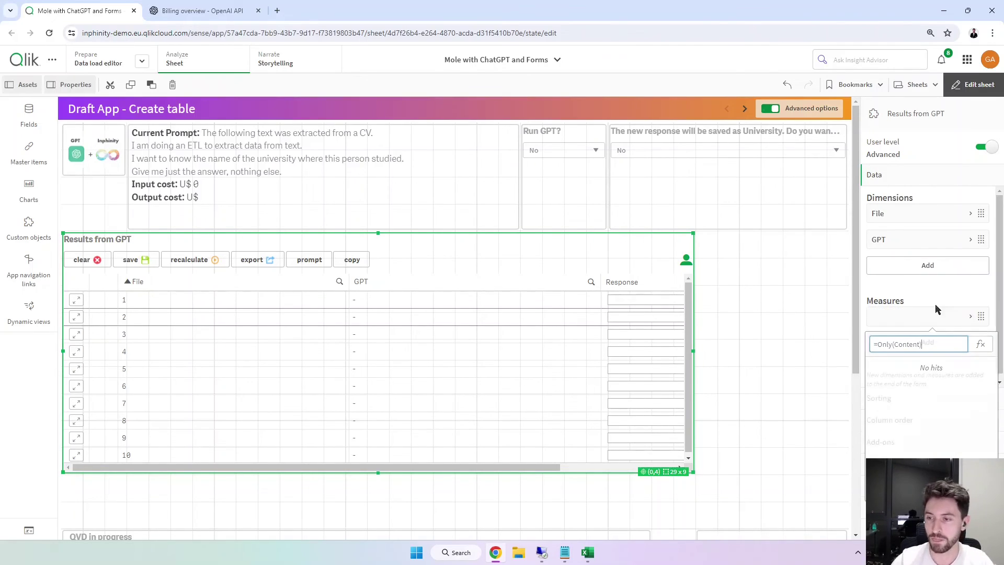
{"action": "left_click", "coordinate": [925, 315]}
{"action": "left_click", "coordinate": [906, 339]}
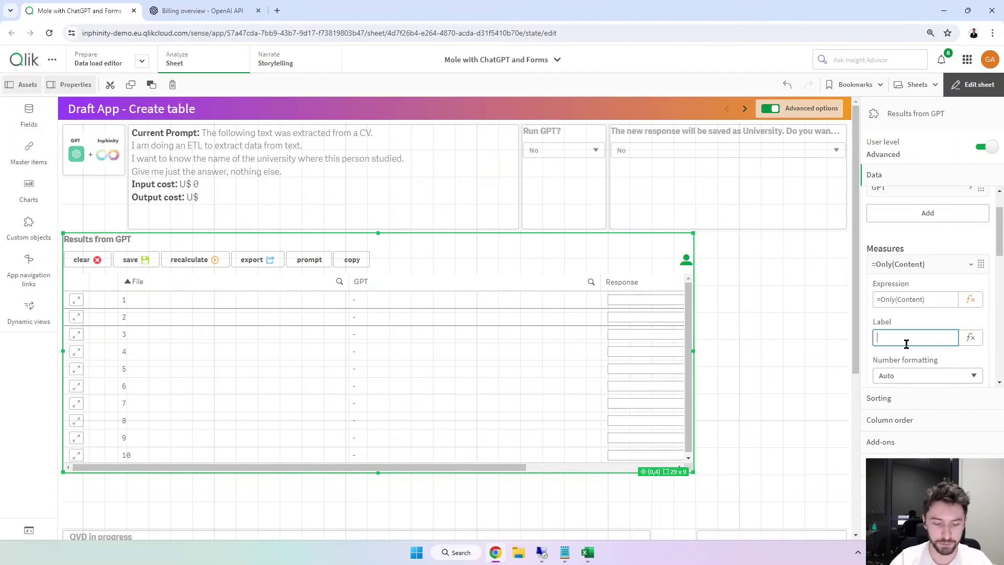
{"action": "type", "text": "Question"}
{"action": "left_click", "coordinate": [911, 264]}
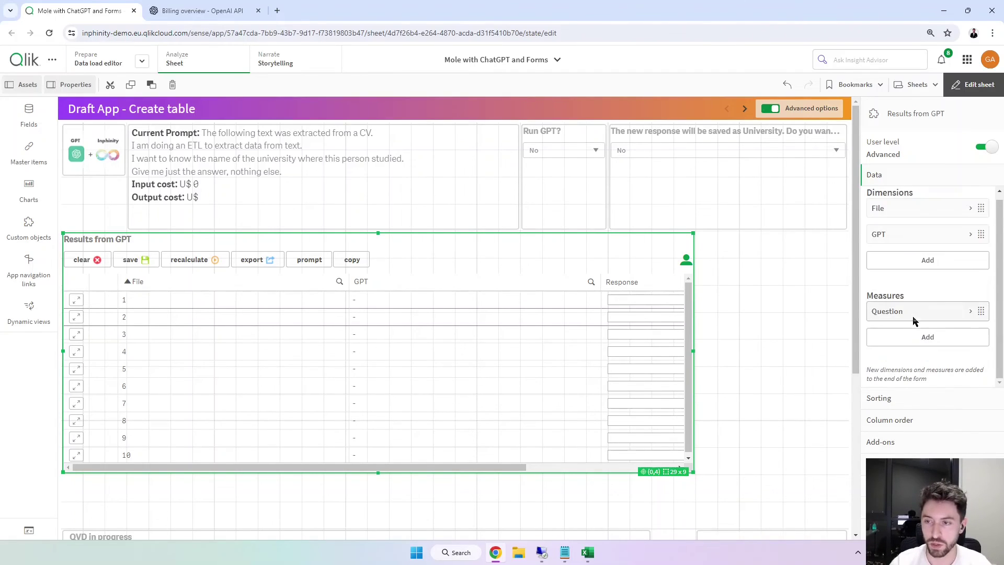
Move the Question column right after File and narrow the File column.
{"action": "left_click", "coordinate": [916, 314]}
{"action": "left_click", "coordinate": [916, 264]}
{"action": "left_click", "coordinate": [904, 420]}
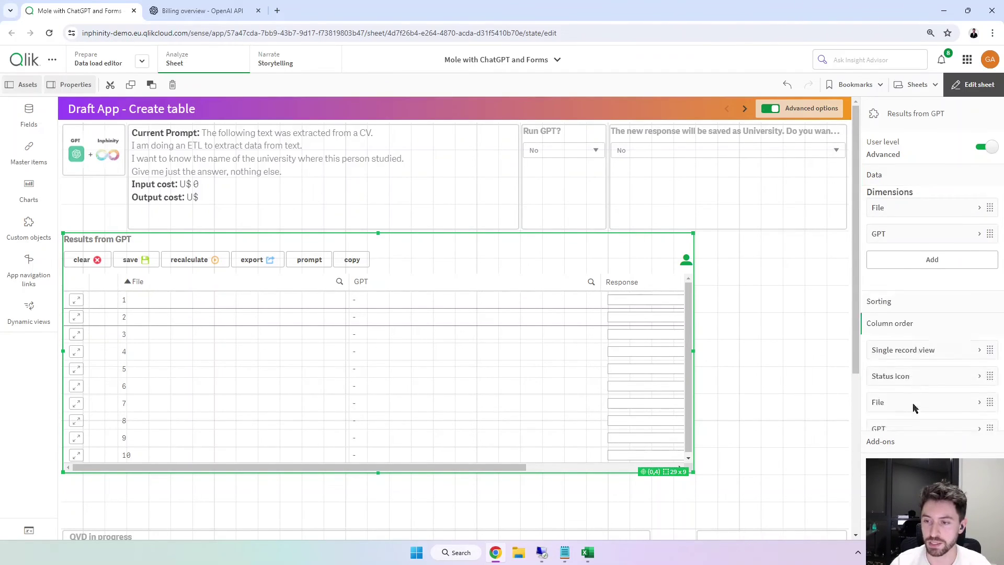
{"action": "left_click_drag", "start_coordinate": [908, 380], "coordinate": [908, 309]}
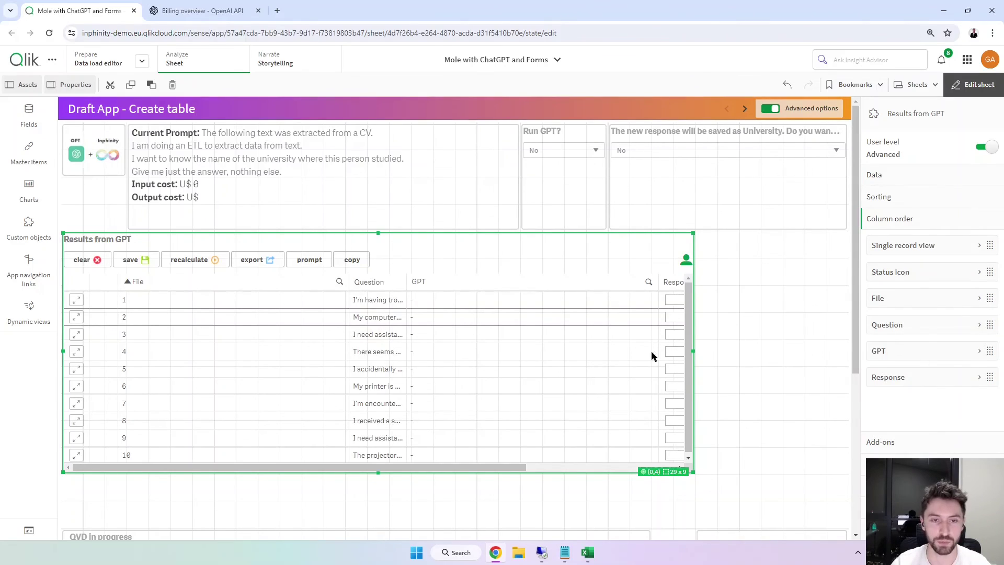
{"action": "mouse_move", "coordinate": [350, 285]}
{"action": "left_mouse_down"}
{"action": "mouse_move", "coordinate": [162, 282]}
{"action": "mouse_move", "coordinate": [467, 298]}
{"action": "left_mouse_up"}
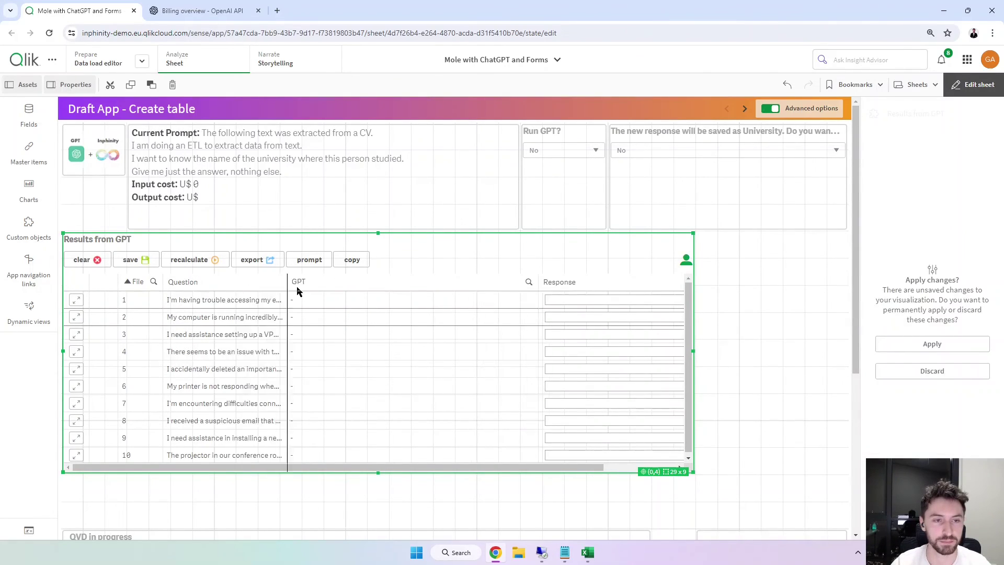
Replace the GPT prompt with the support-ticket prompt, removing the University field and adding 'area'.
{"action": "key", "text": "ctrl+e"}
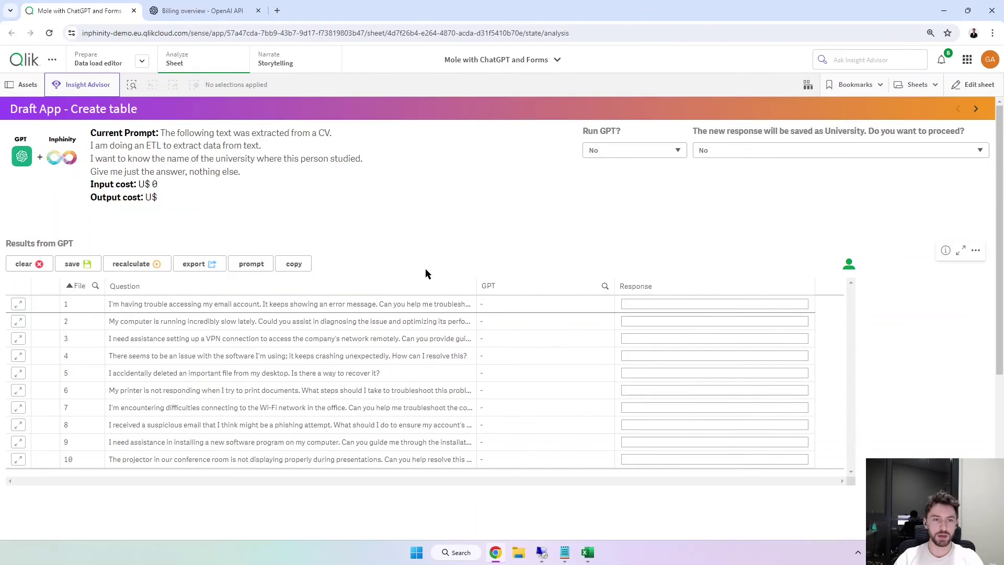
{"action": "left_click", "coordinate": [253, 265]}
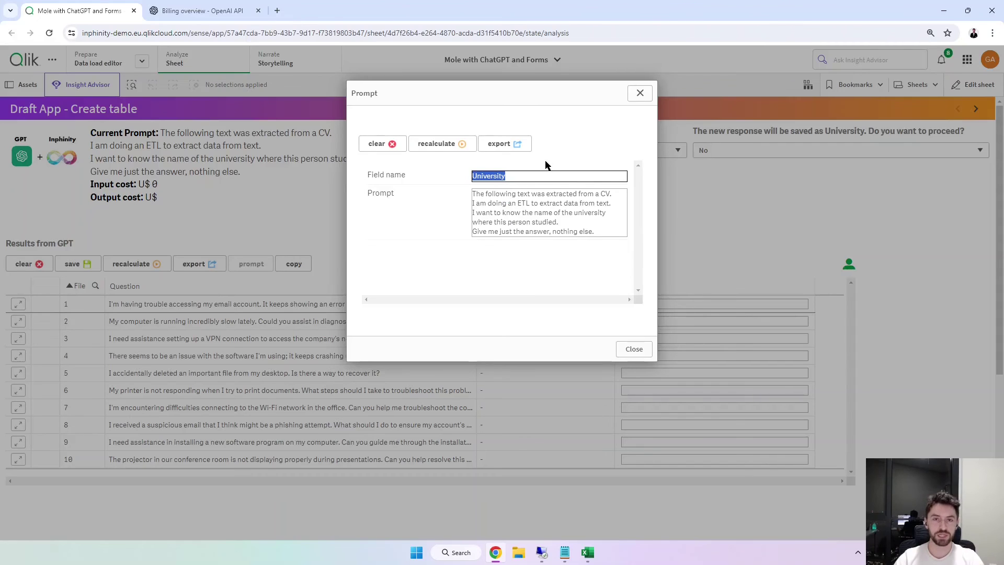
{"action": "key", "text": "BackSpace"}
{"action": "key", "text": "Tab"}
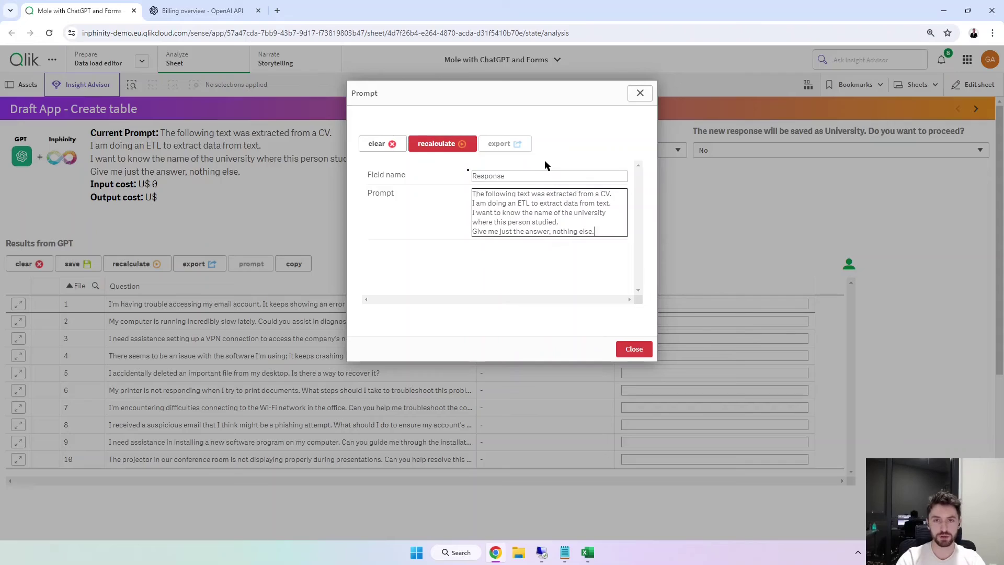
{"action": "key", "text": "ctrl+a"}
{"action": "type", "text": "You work in the support and need to answer to this ticket. Suggest the best possible answer for the following question. The answer must be short."}
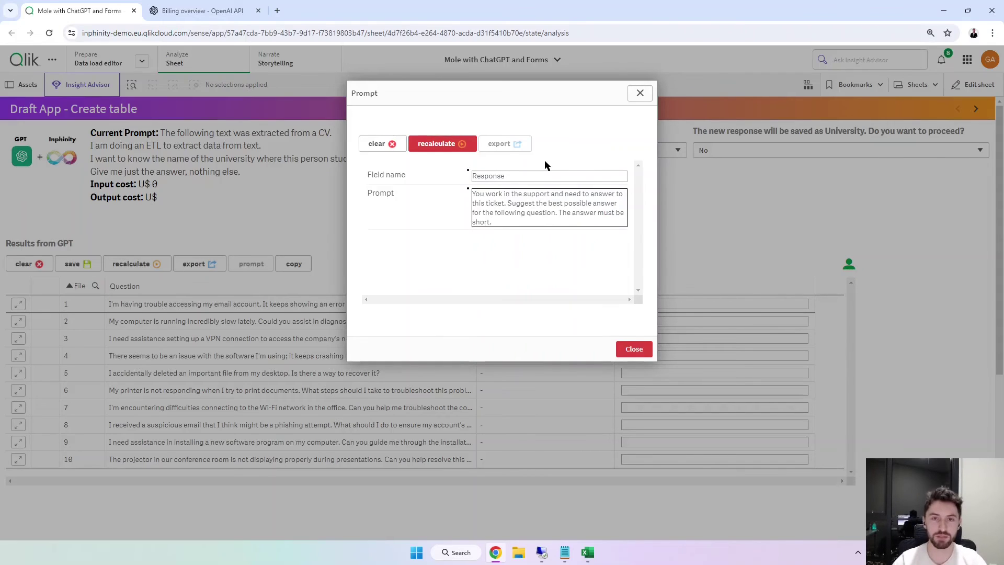
{"action": "left_click", "coordinate": [551, 194]}
{"action": "type", "text": "area"}
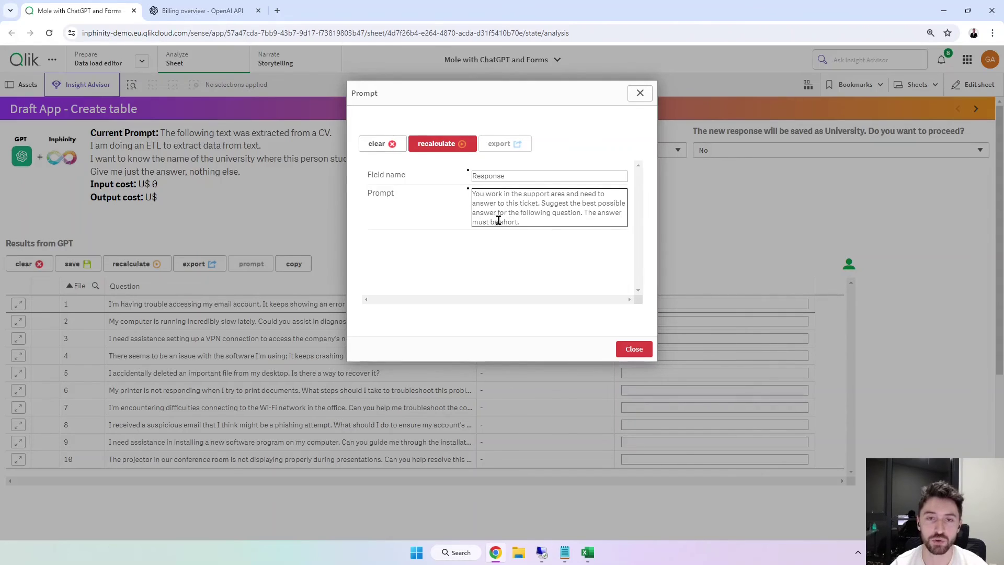
{"action": "left_click", "coordinate": [634, 348]}
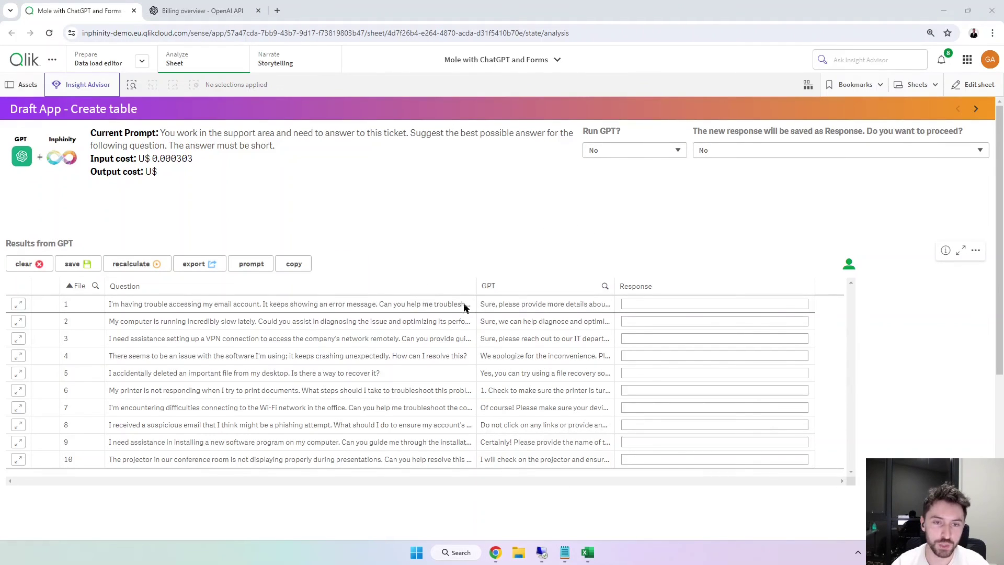
Open ticket 1's detail view, step to ticket 2, then close the details.
{"action": "left_click", "coordinate": [19, 304]}
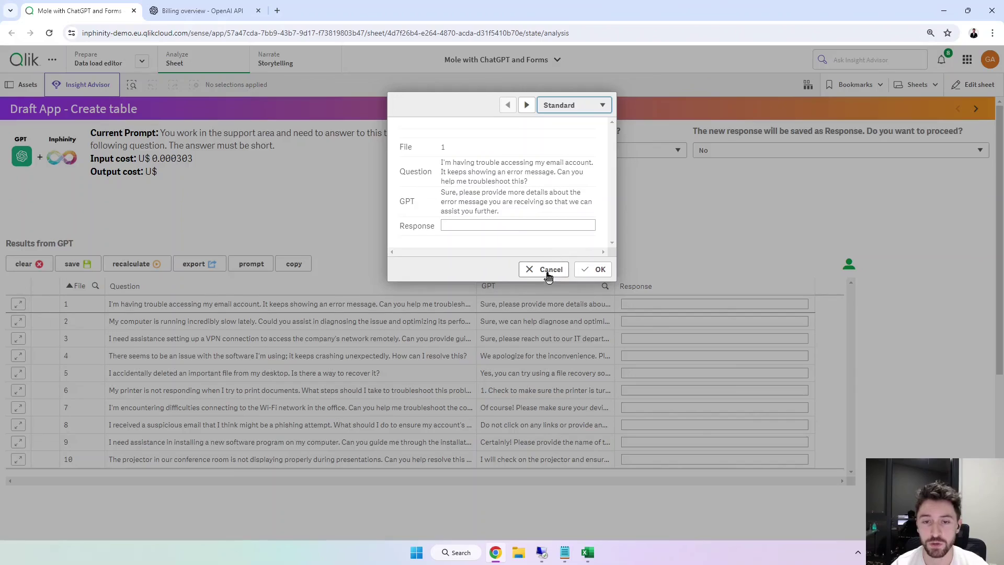
{"action": "left_click", "coordinate": [525, 105]}
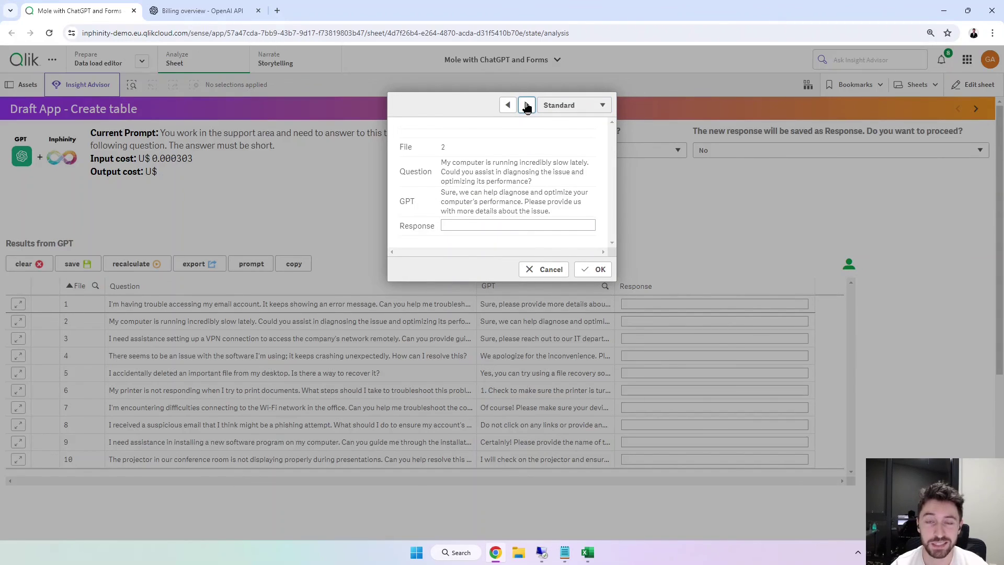
{"action": "key", "text": "Escape"}
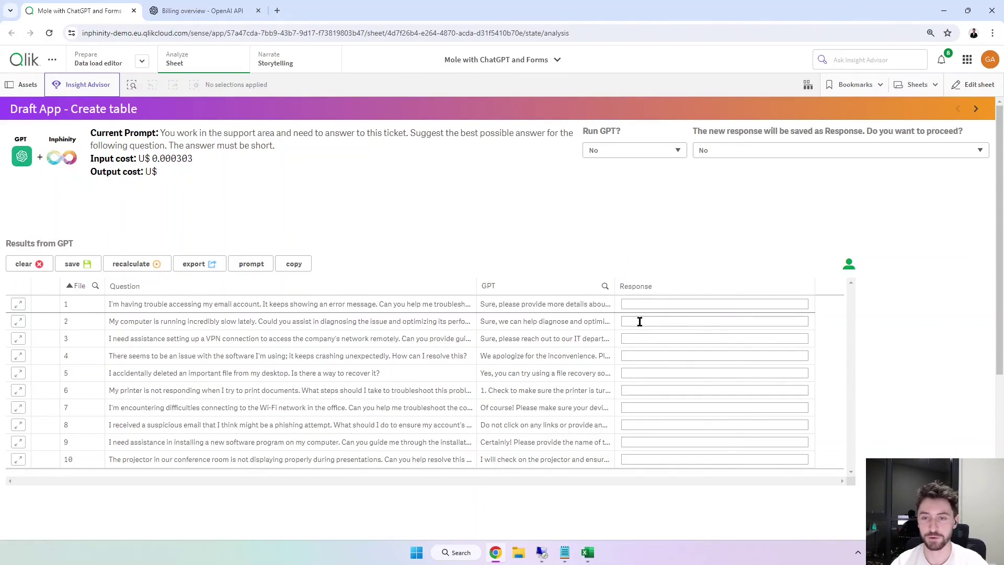
Copy GPT answers into all ten Responses, then test-edit ticket 4's response, undo it, and confirm.
{"action": "left_click", "coordinate": [294, 264]}
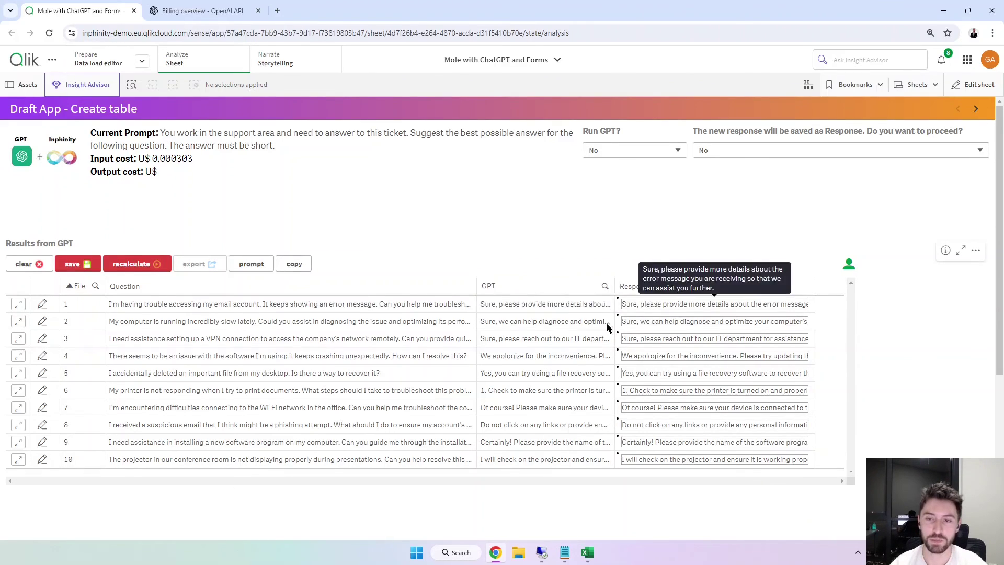
{"action": "left_click", "coordinate": [17, 356]}
{"action": "left_click", "coordinate": [514, 244]}
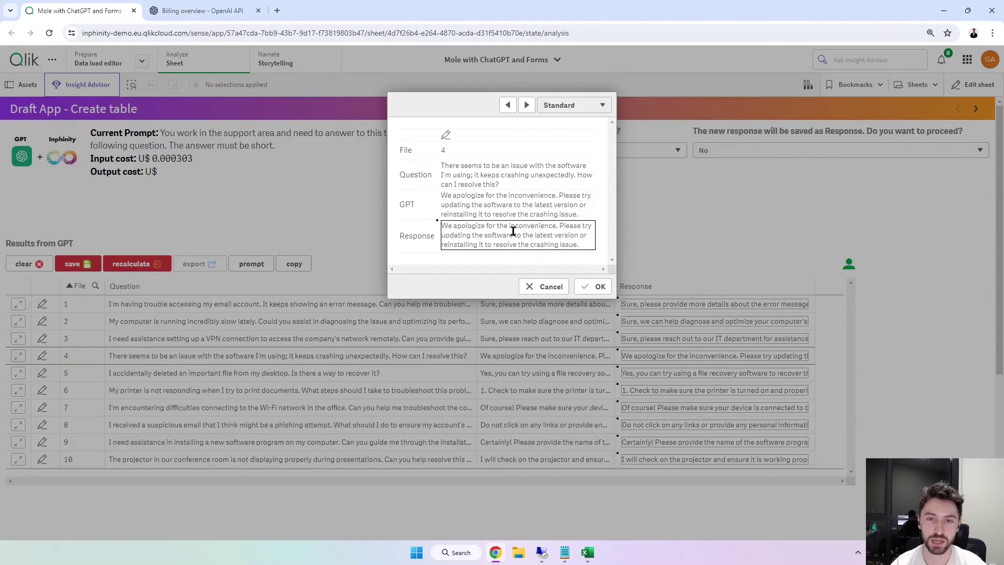
{"action": "left_click_drag", "start_coordinate": [489, 228], "coordinate": [546, 245]}
{"action": "type", "text": "fasasahing"}
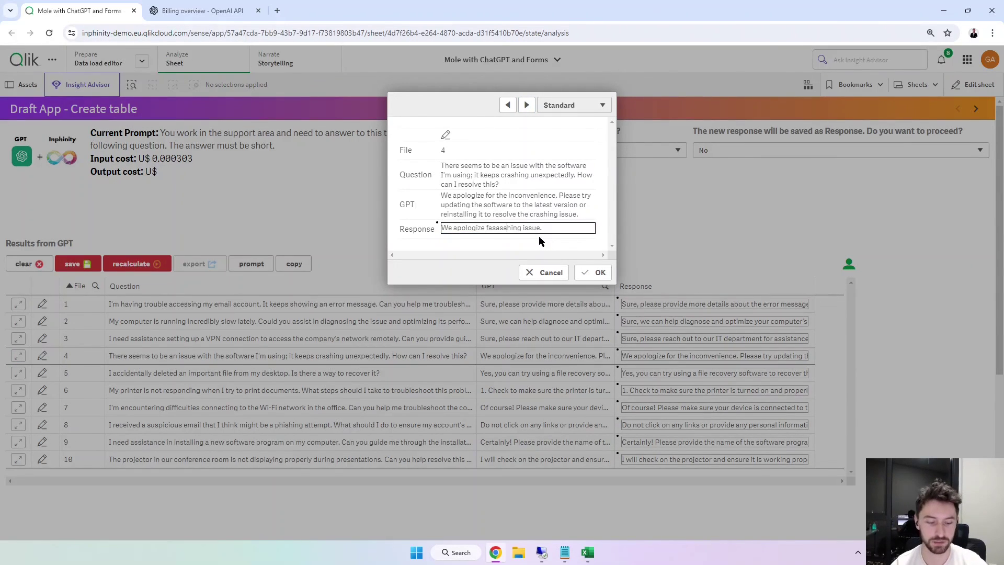
{"action": "key", "text": "ctrl+z"}
{"action": "key", "text": "ctrl+z"}
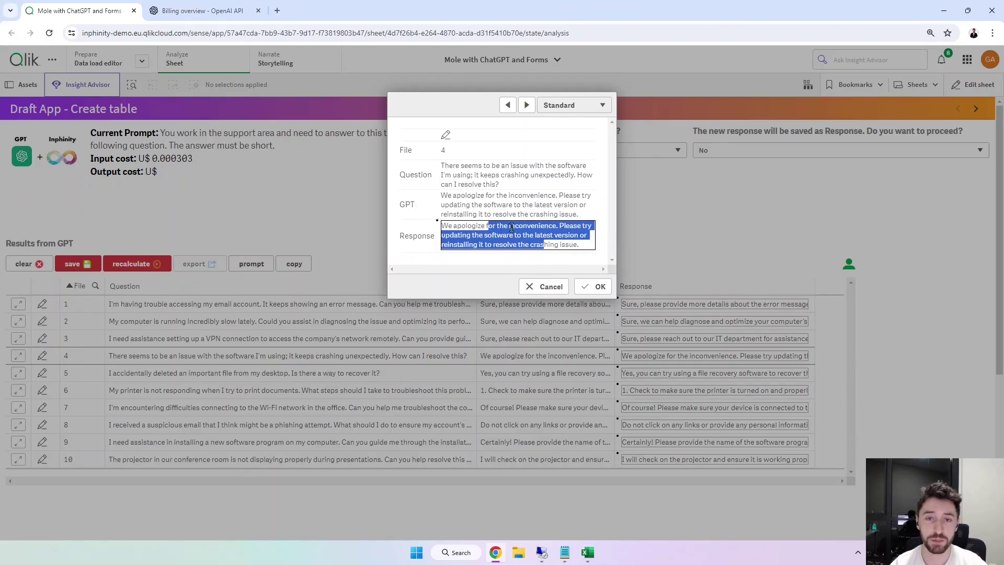
{"action": "left_click", "coordinate": [528, 227]}
{"action": "left_click", "coordinate": [587, 288]}
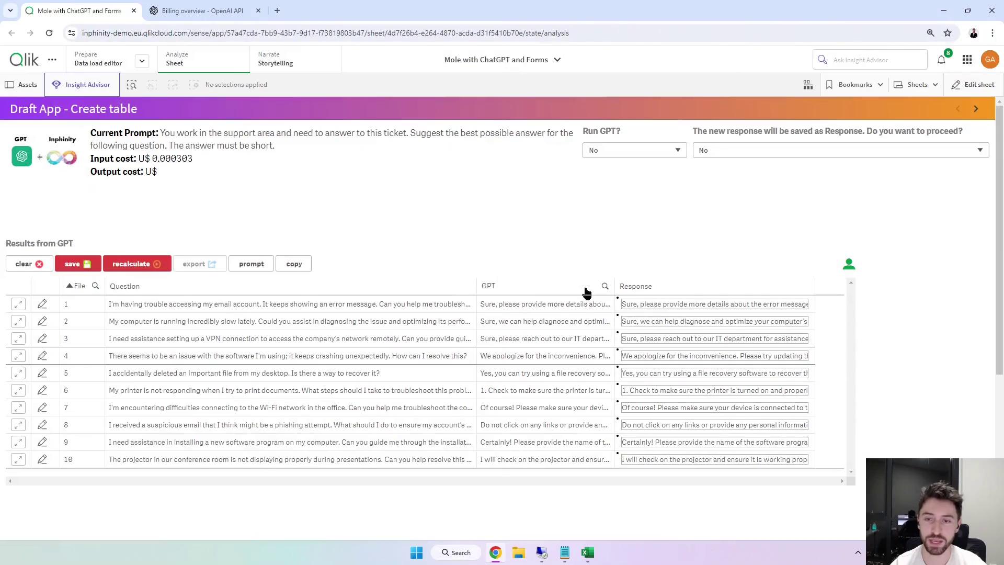